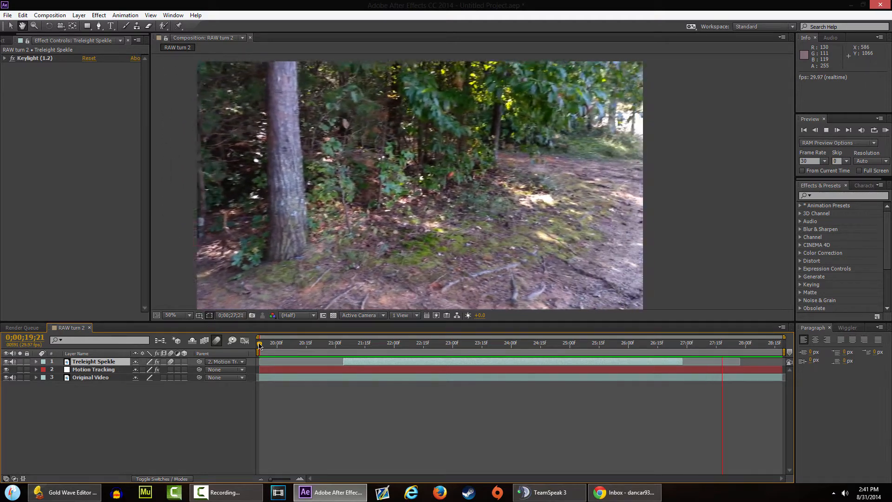
Review the pony's tracked motion along the timeline and delete the Motion Tracking layer from the RAW turn 2 composition
{"action": "left_click", "coordinate": [276, 344]}
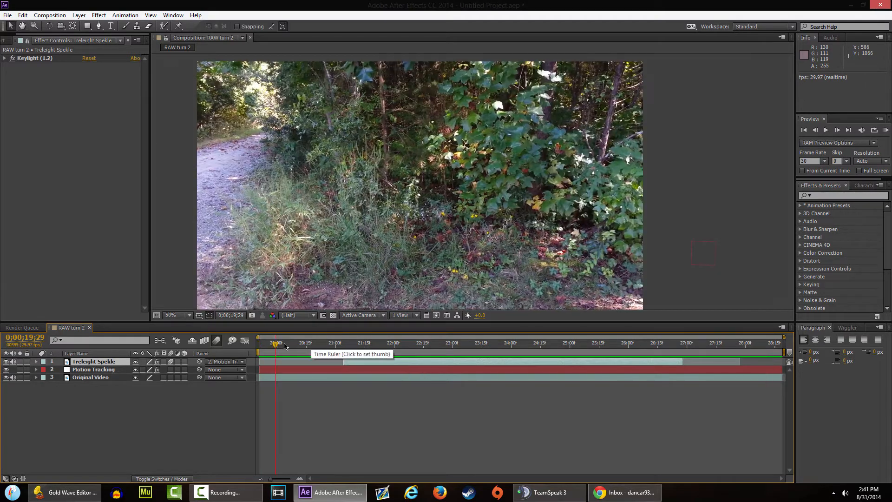
{"action": "left_click_drag", "start_coordinate": [285, 346], "coordinate": [549, 343]}
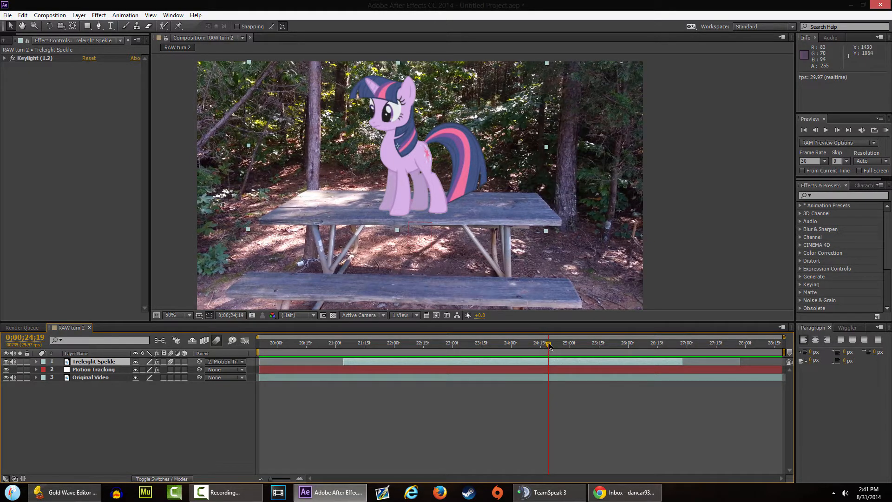
{"action": "left_click_drag", "start_coordinate": [544, 346], "coordinate": [256, 340]}
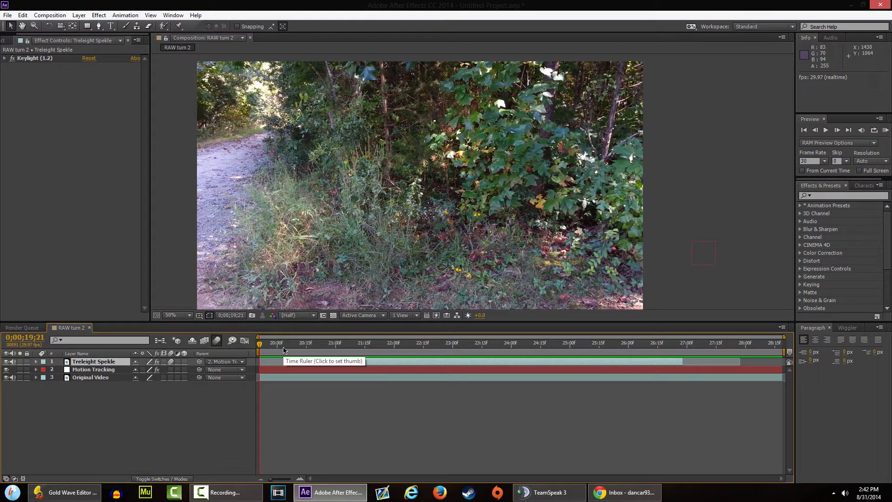
{"action": "left_click", "coordinate": [107, 377]}
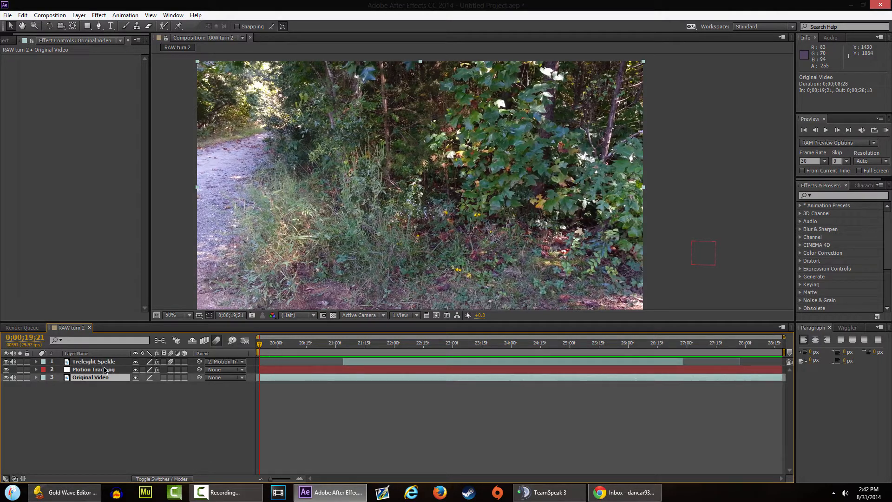
{"action": "left_click_drag", "start_coordinate": [294, 357], "coordinate": [386, 352]}
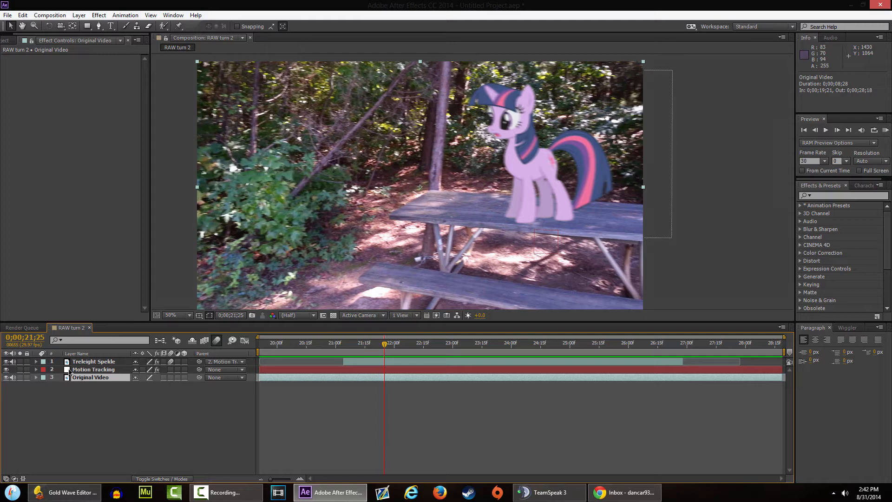
{"action": "left_click", "coordinate": [90, 370]}
{"action": "key", "text": "Delete"}
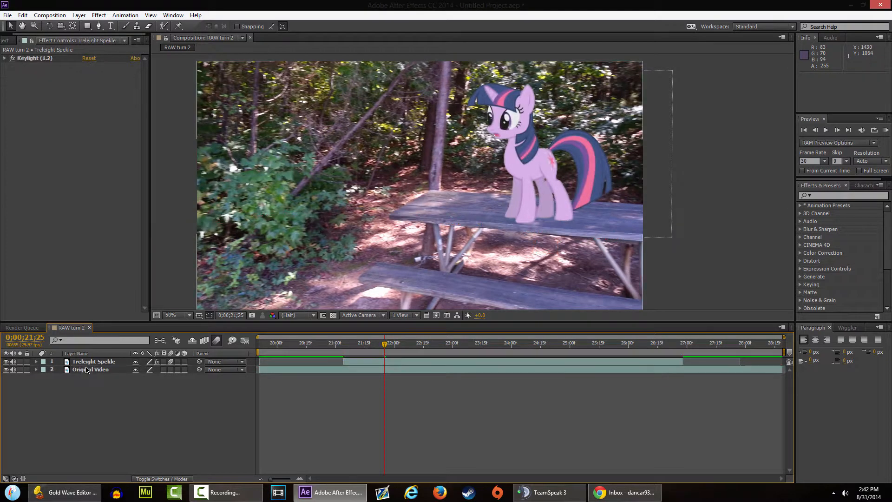
Reposition the Treleight Spekle pony layer so it stands on the middle of the picnic table
{"action": "left_click", "coordinate": [88, 363]}
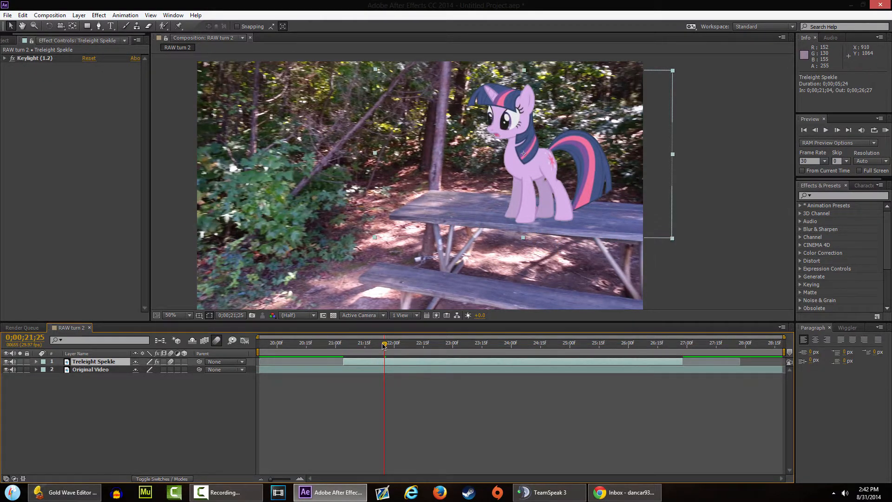
{"action": "key", "text": "space"}
{"action": "left_click_drag", "start_coordinate": [529, 161], "coordinate": [413, 161]}
{"action": "left_click", "coordinate": [108, 374]}
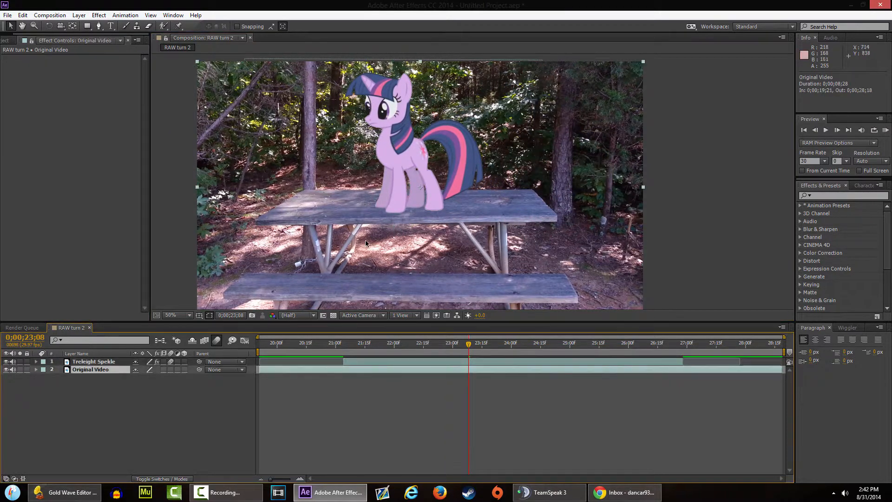
{"action": "left_click_drag", "start_coordinate": [325, 216], "coordinate": [290, 145]}
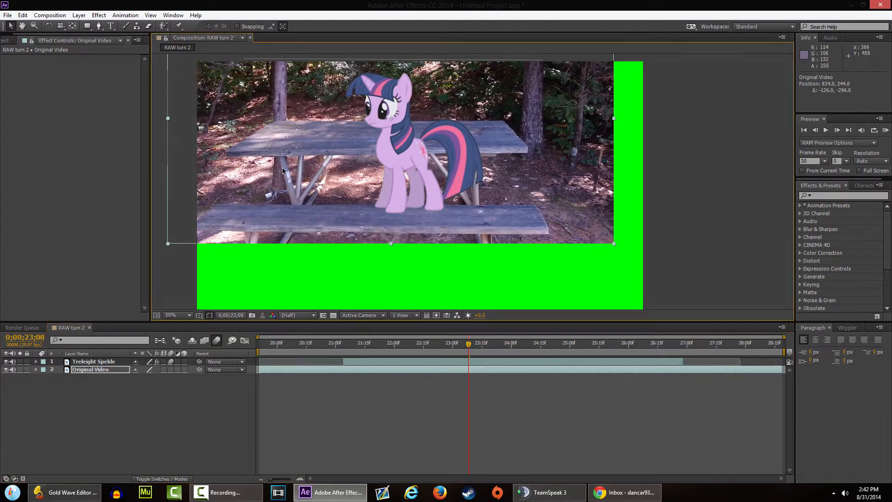
{"action": "key", "text": "ctrl+z"}
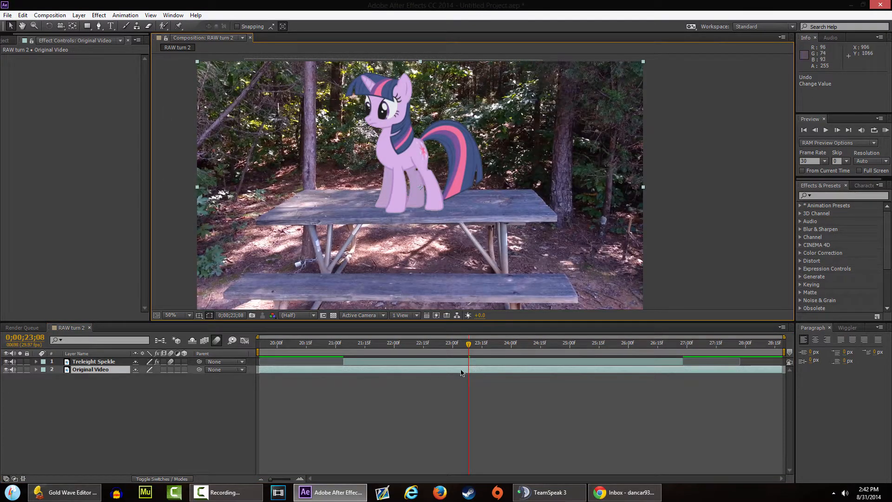
Extend the Treleight Spekle layer in the timeline so it spans from 0;00;19;21 to 0;00;27;26
{"action": "left_click_drag", "start_coordinate": [468, 345], "coordinate": [495, 344]}
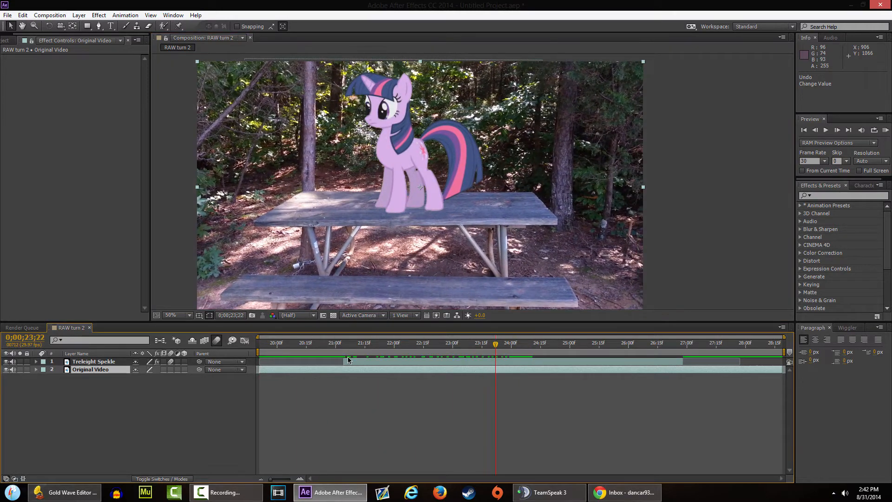
{"action": "left_click_drag", "start_coordinate": [348, 359], "coordinate": [259, 359]}
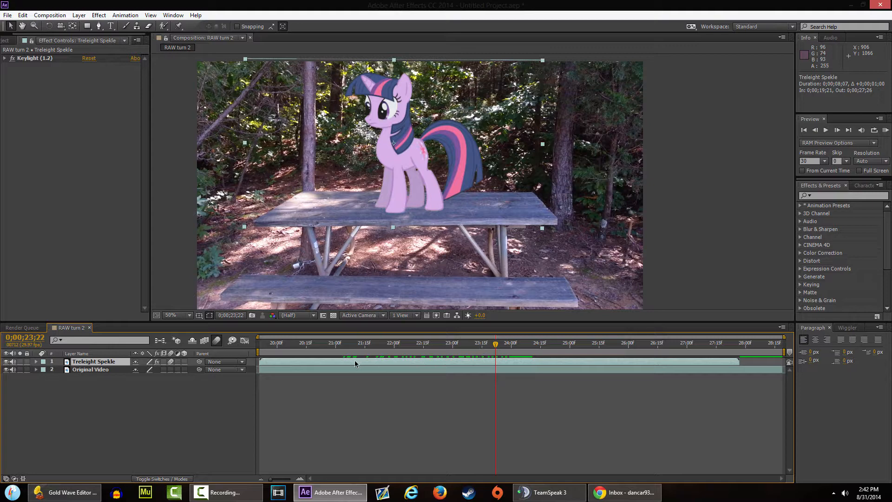
{"action": "left_click_drag", "start_coordinate": [355, 361], "coordinate": [333, 353]}
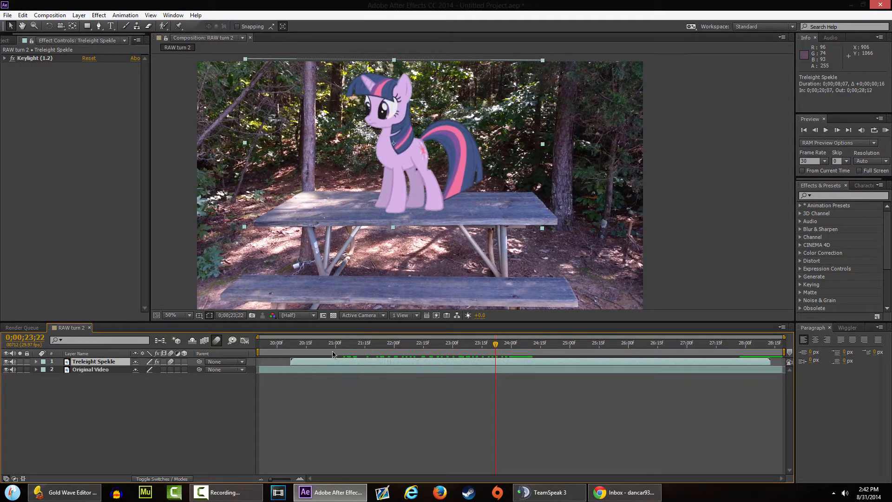
{"action": "key", "text": "ctrl+z"}
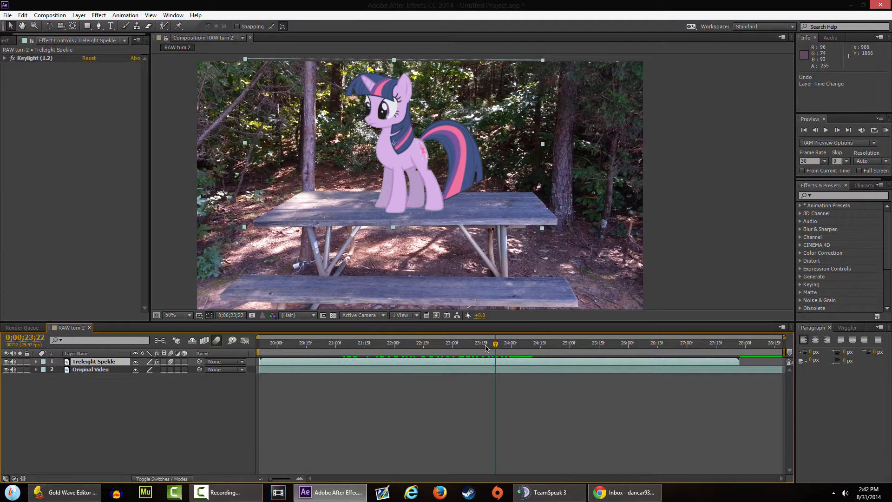
{"action": "left_click_drag", "start_coordinate": [486, 349], "coordinate": [441, 343]}
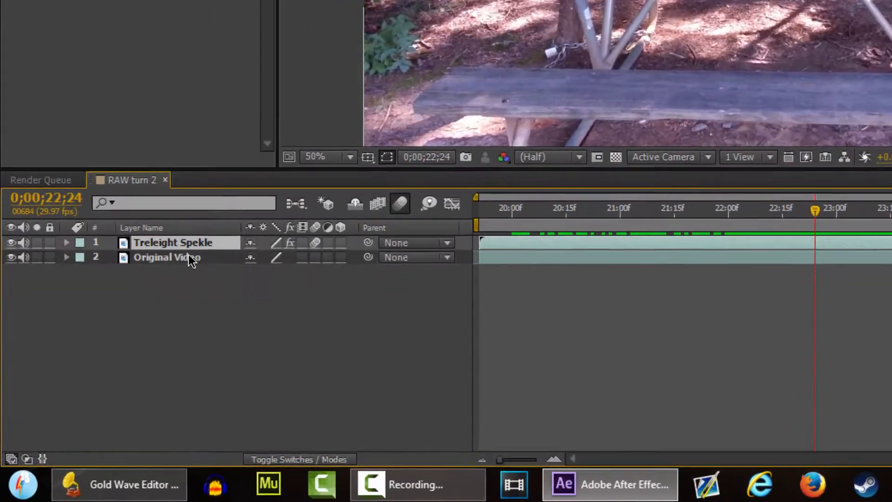
Hide the Treleight Spekle layer and send the Original Video layer to mocha AE for tracking
{"action": "left_click", "coordinate": [102, 369]}
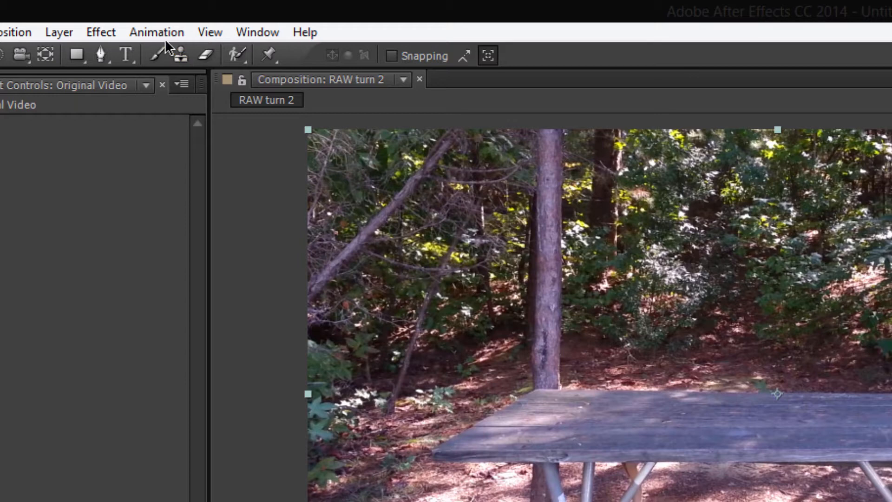
{"action": "left_click", "coordinate": [157, 33]}
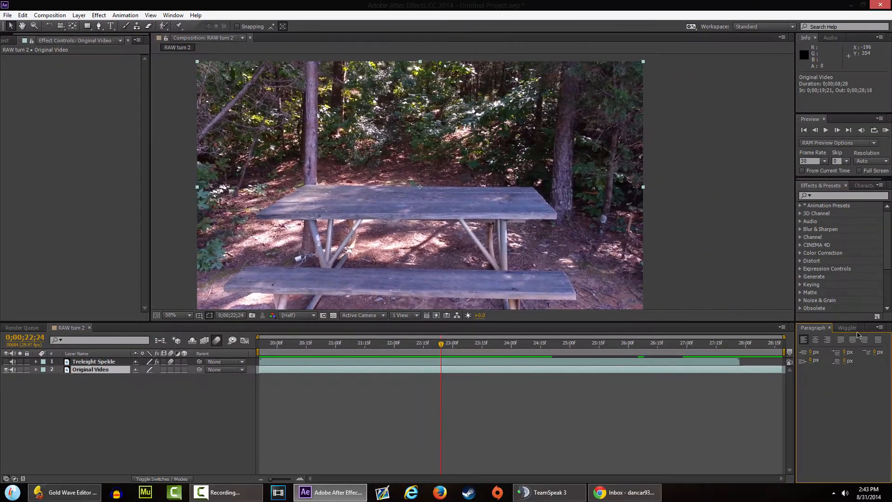
{"action": "left_click", "coordinate": [853, 328]}
{"action": "left_click", "coordinate": [816, 328]}
{"action": "left_click", "coordinate": [117, 18]}
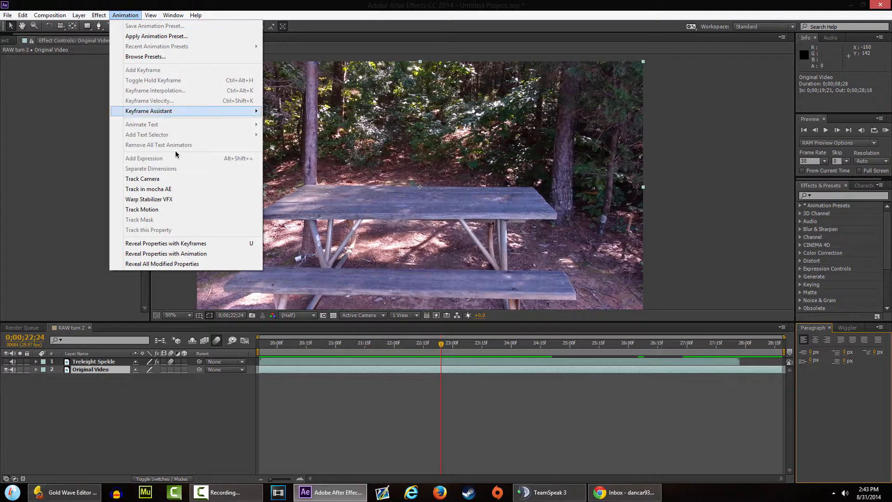
{"action": "left_click", "coordinate": [175, 190]}
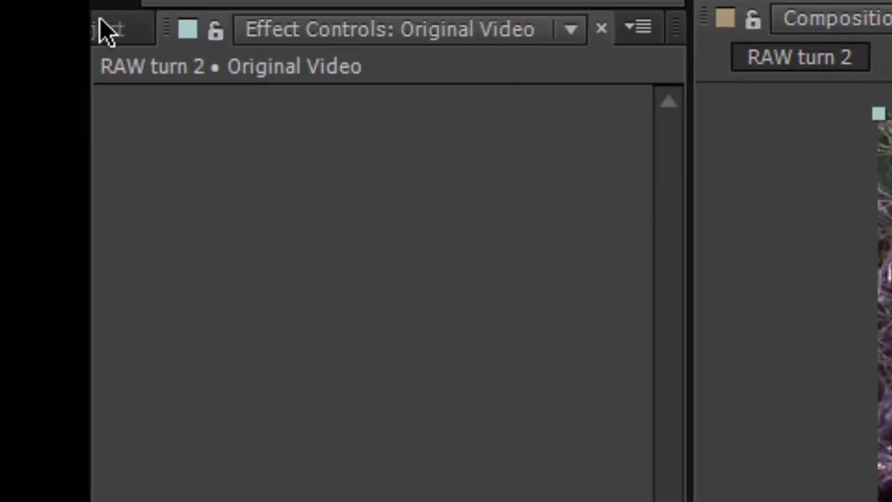
Create the mocha project RAW turn 2 from RAW turn 2.mp4 at 29.97 fps, overwriting the existing project file
{"action": "left_click", "coordinate": [103, 30]}
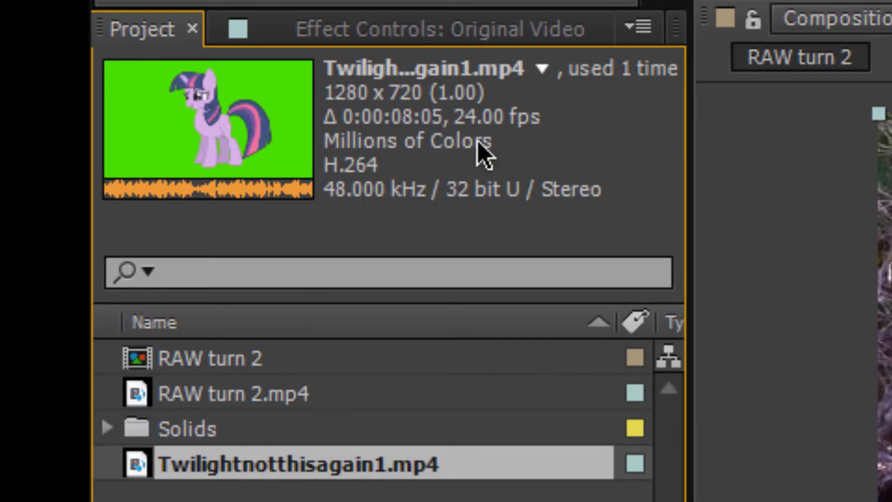
{"action": "left_click", "coordinate": [250, 428]}
{"action": "left_click", "coordinate": [246, 392]}
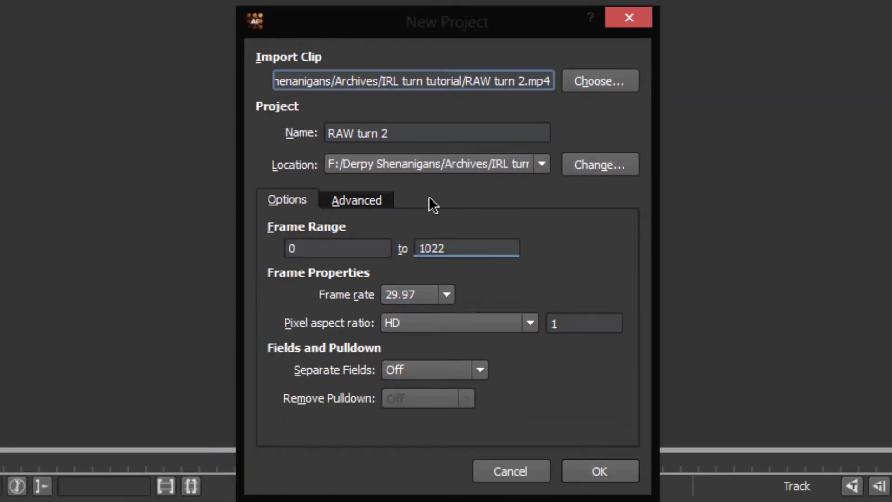
{"action": "left_click", "coordinate": [615, 475]}
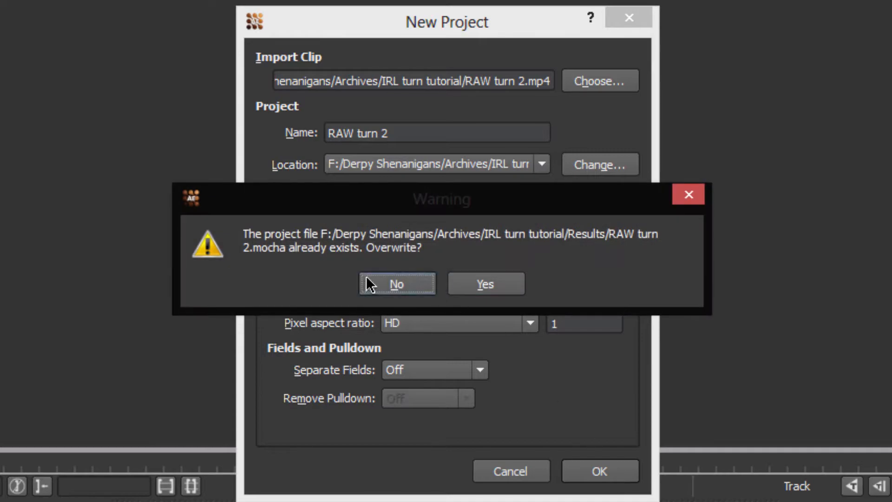
{"action": "left_click", "coordinate": [476, 292]}
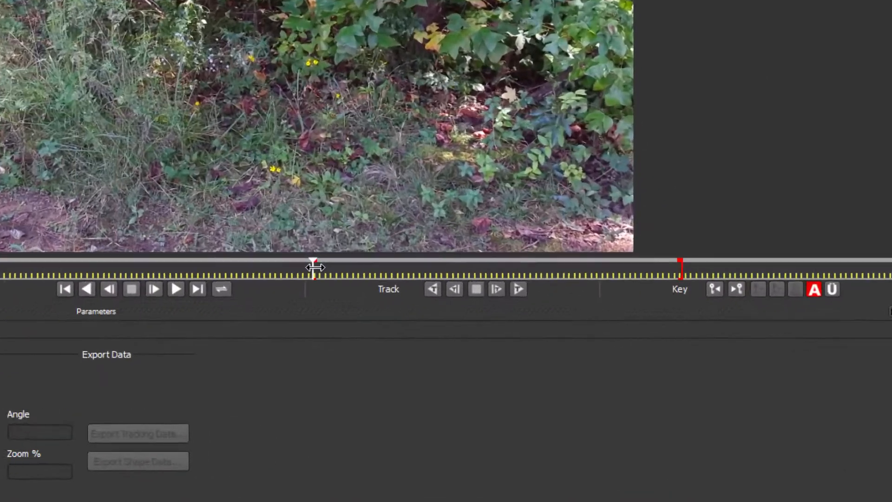
At frame 706, draw a closed spline shape around the tabletop's front edge between the two diagonal legs
{"action": "left_click_drag", "start_coordinate": [561, 333], "coordinate": [705, 335]}
{"action": "left_click_drag", "start_coordinate": [488, 225], "coordinate": [625, 228]}
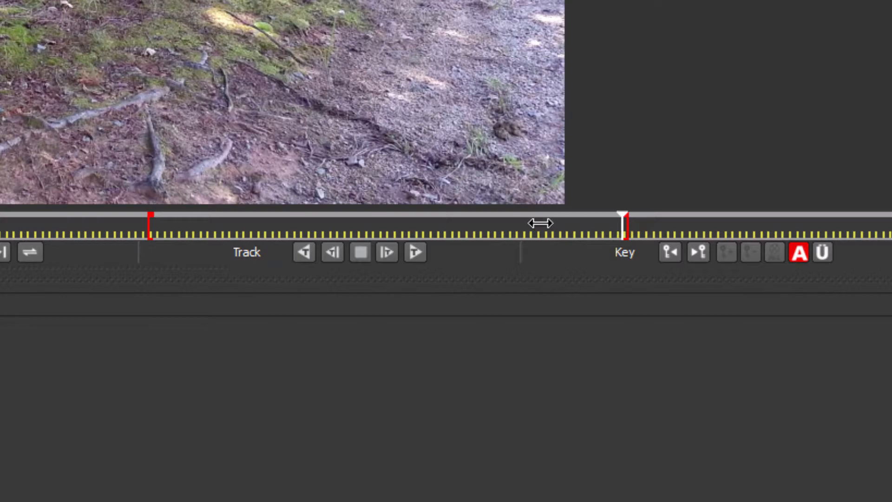
{"action": "left_click_drag", "start_coordinate": [269, 231], "coordinate": [650, 331]}
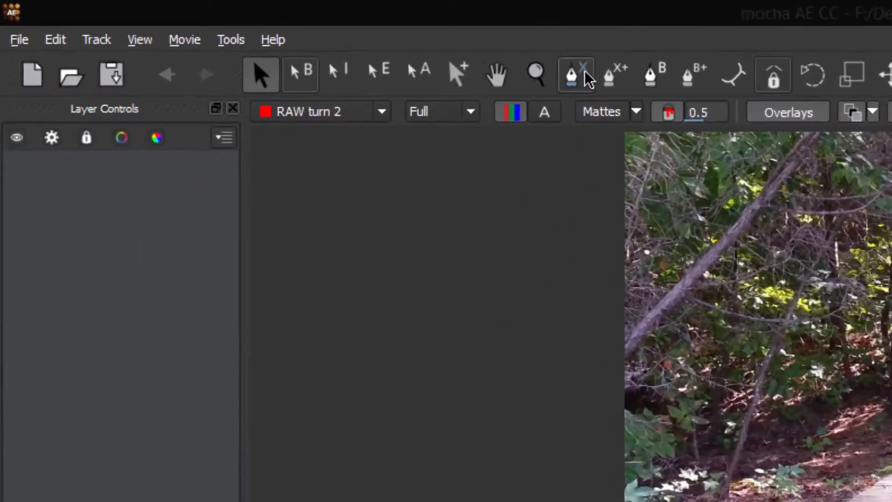
{"action": "left_click", "coordinate": [657, 86]}
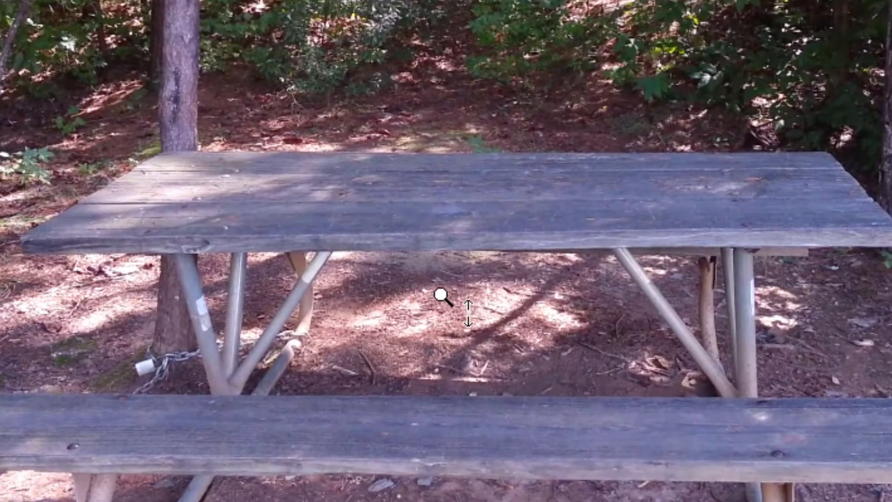
{"action": "left_click_drag", "start_coordinate": [442, 299], "coordinate": [424, 1]}
{"action": "left_click_drag", "start_coordinate": [482, 195], "coordinate": [498, 160]}
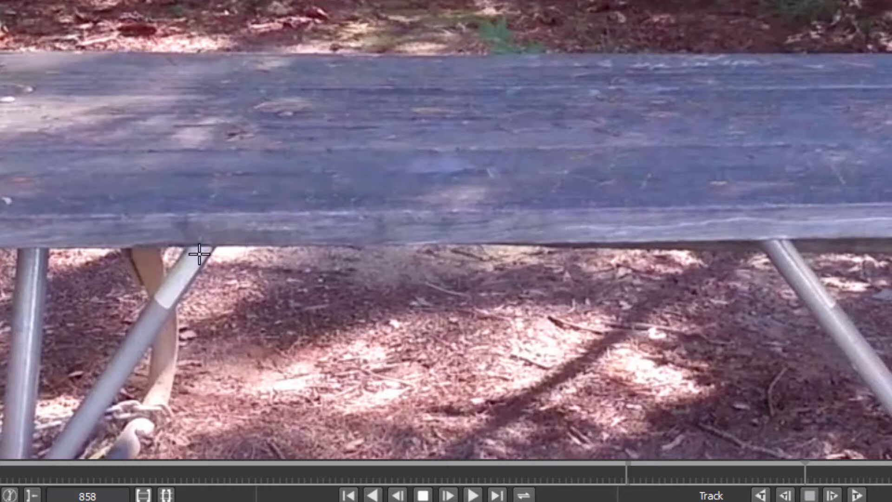
{"action": "left_click_drag", "start_coordinate": [204, 246], "coordinate": [200, 220]}
{"action": "left_click", "coordinate": [203, 214]}
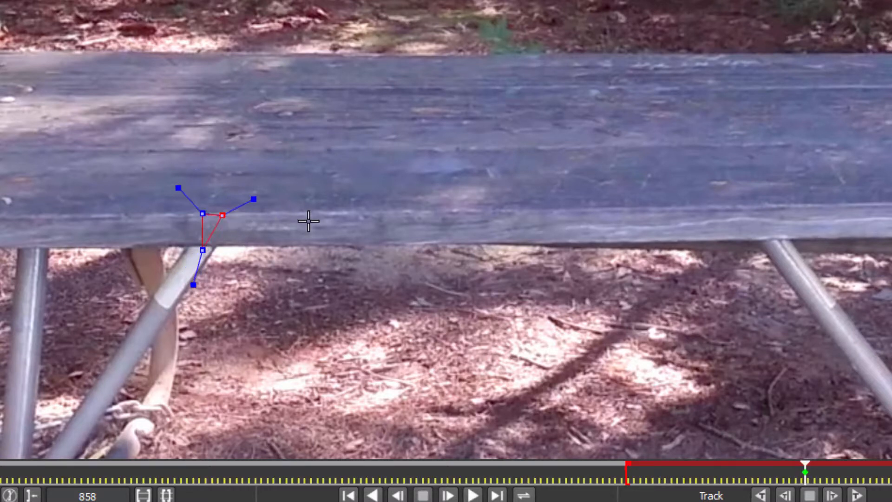
{"action": "left_click", "coordinate": [774, 205]}
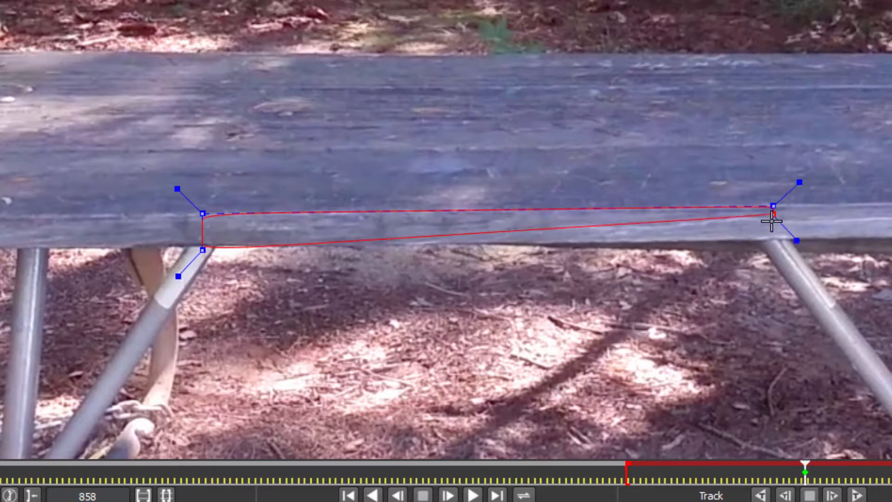
{"action": "left_click", "coordinate": [776, 242]}
{"action": "right_click", "coordinate": [776, 243]}
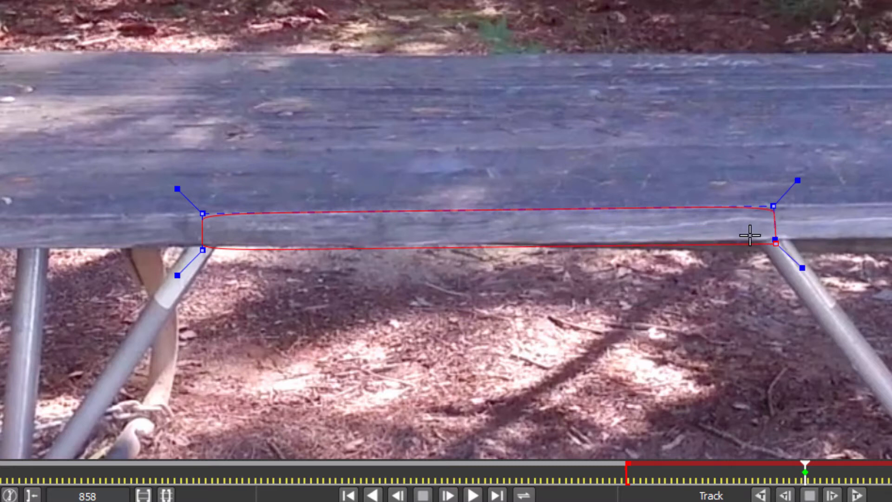
{"action": "left_click", "coordinate": [493, 247]}
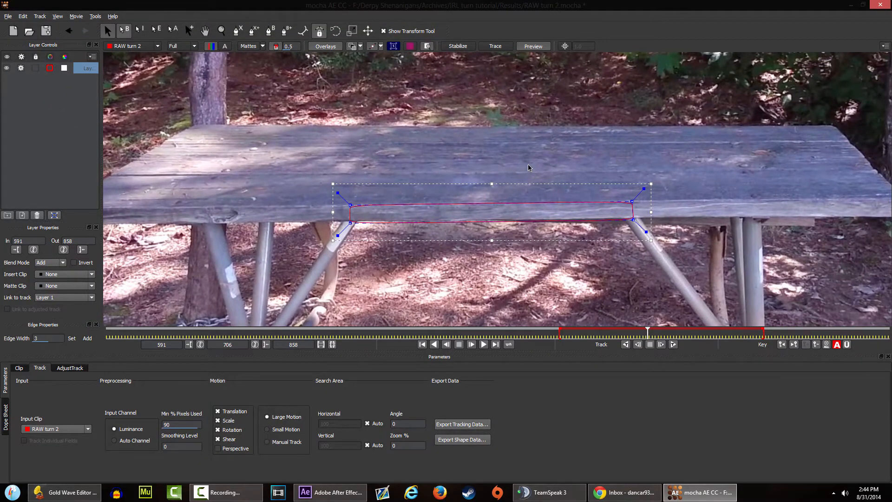
Track the tabletop-edge shape backwards from frame 706
{"action": "key", "text": "z"}
{"action": "mouse_move", "coordinate": [528, 166]}
{"action": "left_mouse_down"}
{"action": "mouse_move", "coordinate": [522, 275]}
{"action": "mouse_move", "coordinate": [518, 173]}
{"action": "left_mouse_up"}
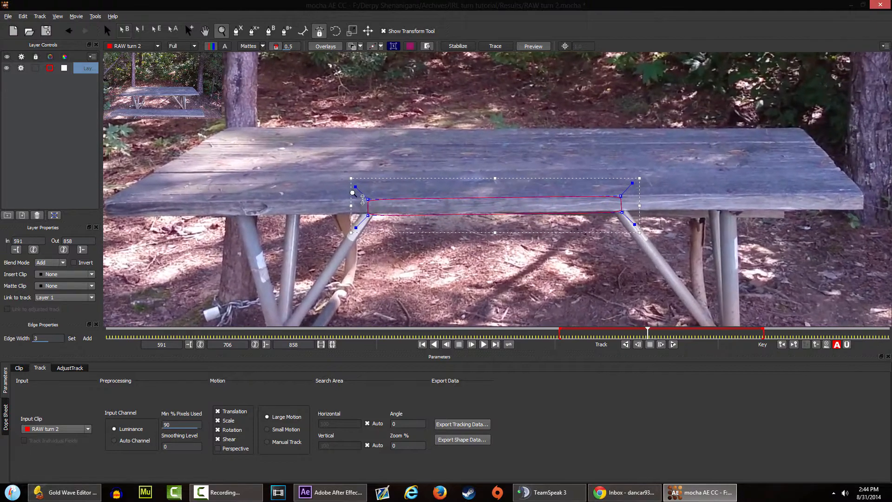
{"action": "left_click_drag", "start_coordinate": [500, 121], "coordinate": [500, 253]}
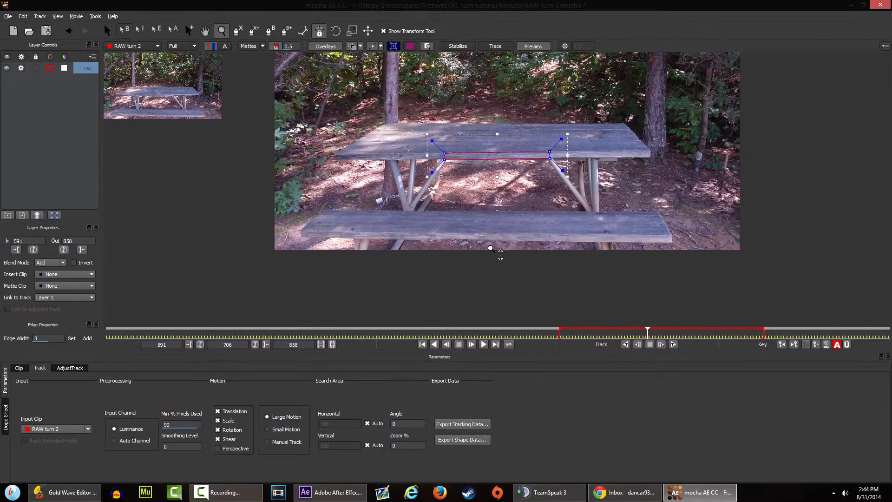
{"action": "key", "text": "x"}
{"action": "left_click_drag", "start_coordinate": [588, 151], "coordinate": [567, 215]}
{"action": "key", "text": "s"}
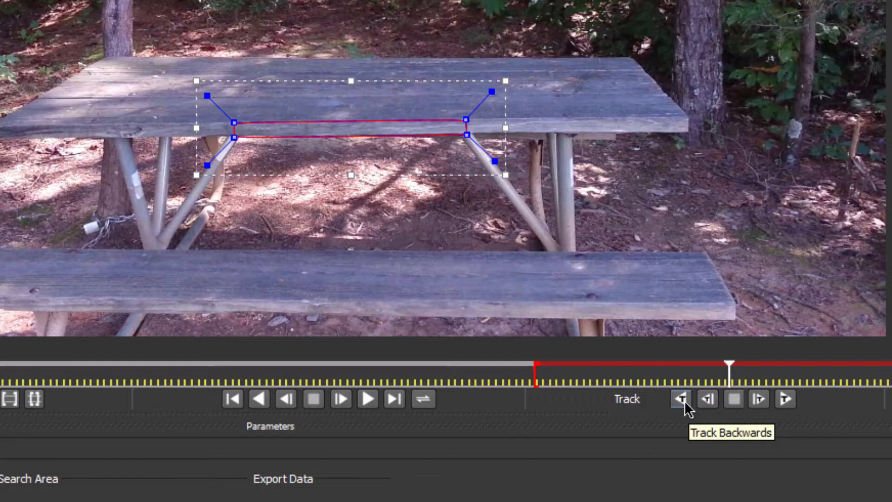
{"action": "left_click", "coordinate": [681, 399]}
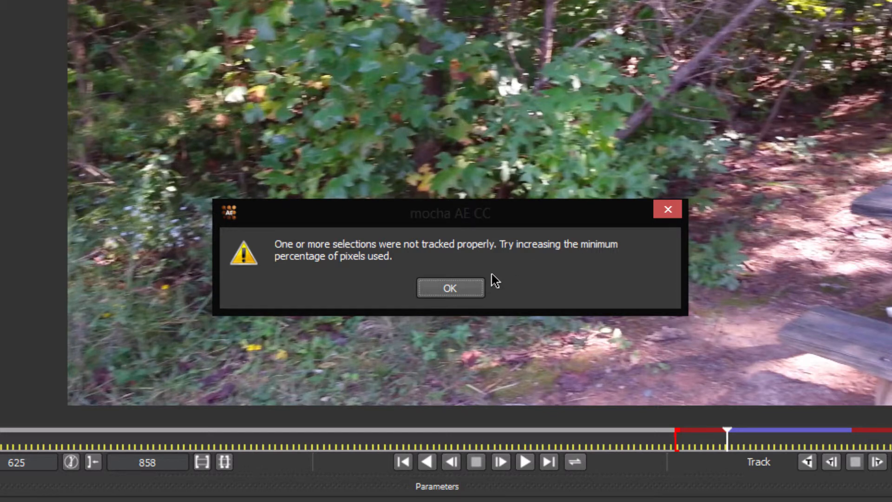
Track the tabletop-edge shape forwards from near its original frame, stop at frame 818, and review the tracked range back to frame 724
{"action": "left_click", "coordinate": [476, 287]}
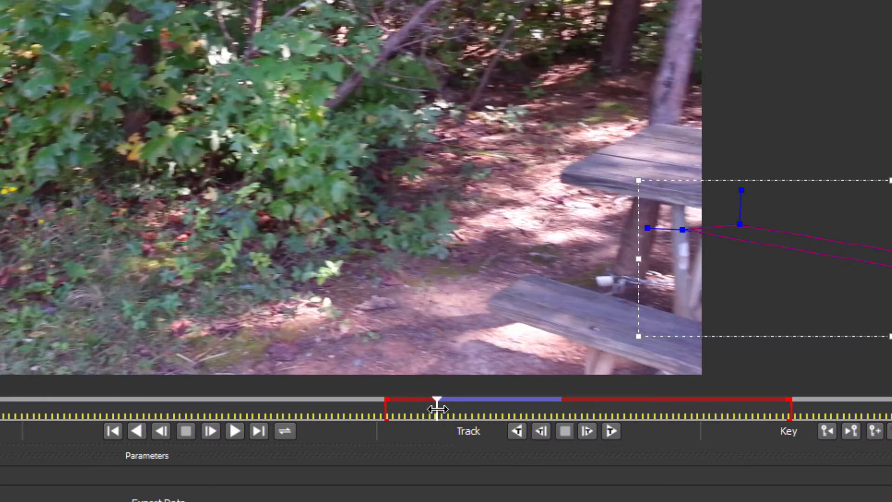
{"action": "left_click_drag", "start_coordinate": [441, 409], "coordinate": [550, 412]}
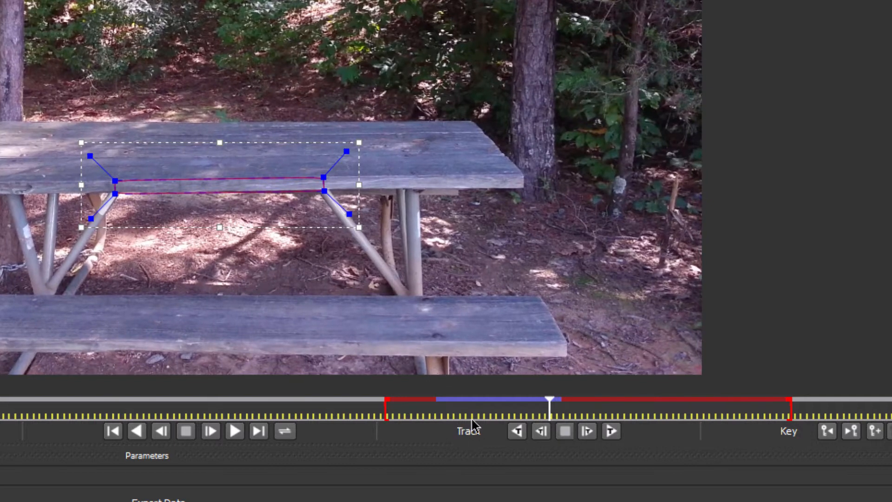
{"action": "left_click", "coordinate": [612, 432]}
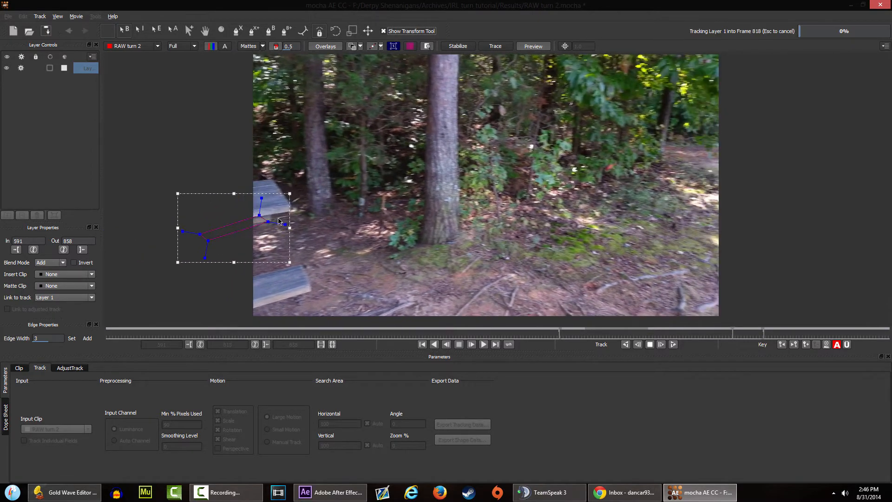
{"action": "left_click", "coordinate": [446, 257]}
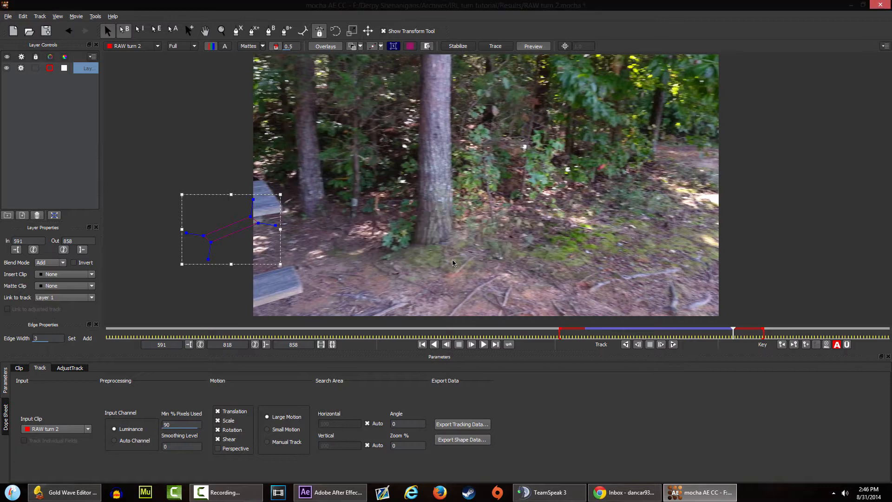
{"action": "left_click_drag", "start_coordinate": [733, 333], "coordinate": [657, 331]}
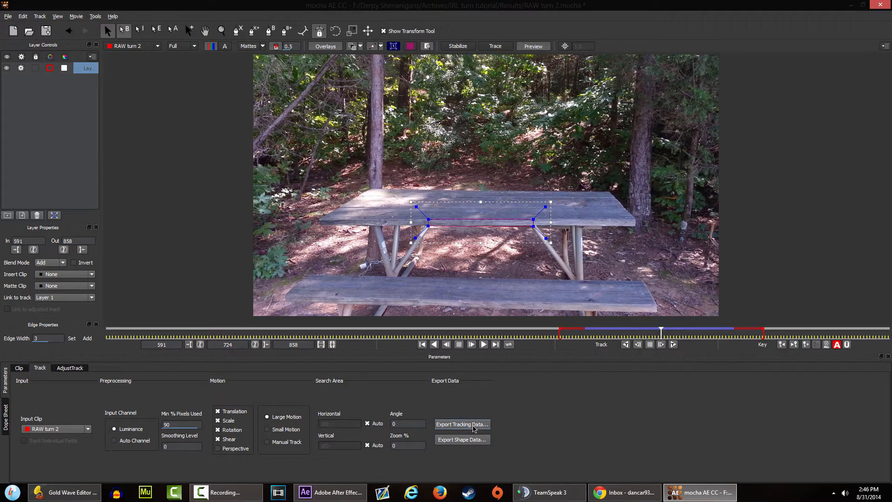
Close the tracking data export without saving and turn off Shear in the track's motion settings
{"action": "left_click", "coordinate": [474, 426]}
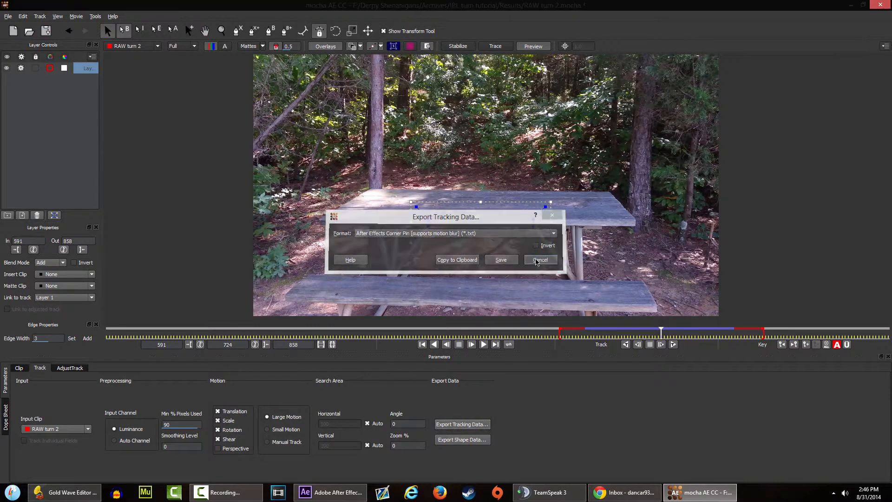
{"action": "left_click", "coordinate": [530, 259]}
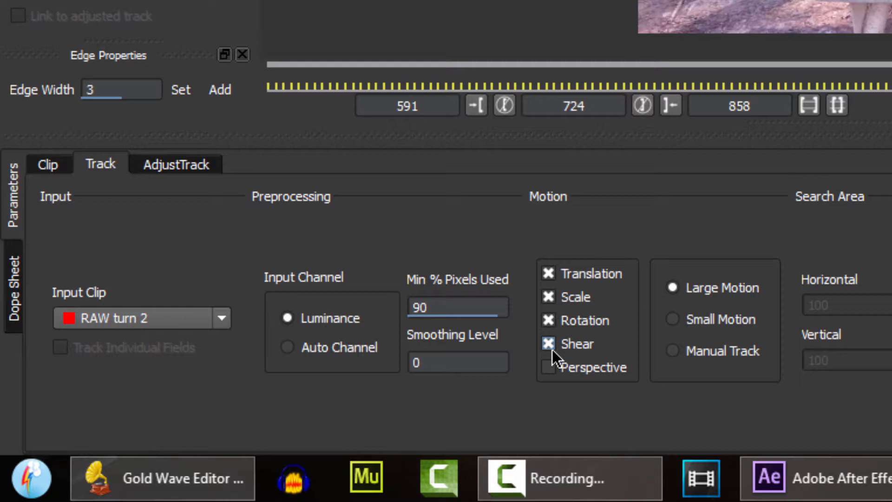
{"action": "left_click", "coordinate": [549, 344]}
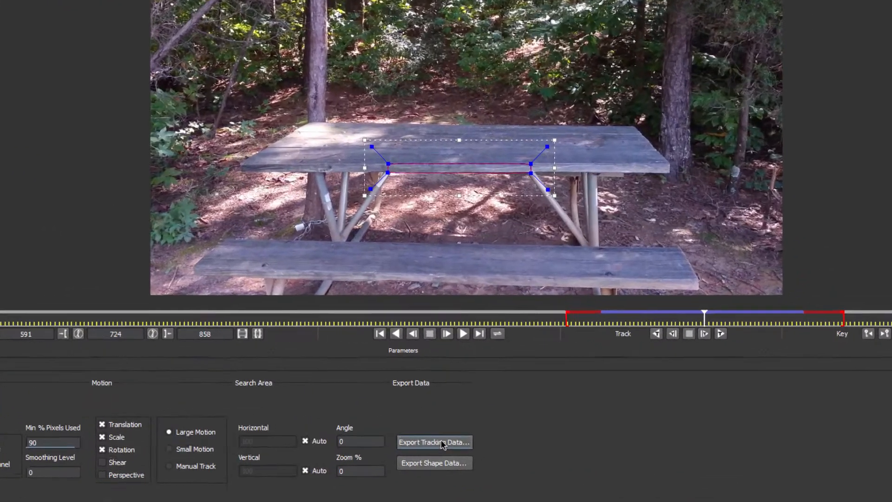
Copy the tracking data to the clipboard in the After Effects Corner Pin [supports motion blur] format
{"action": "left_click", "coordinate": [469, 426]}
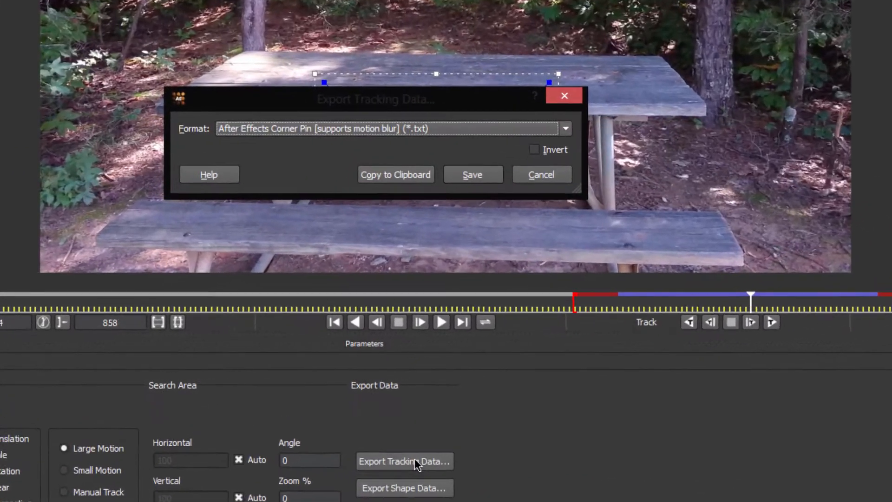
{"action": "left_click", "coordinate": [400, 125]}
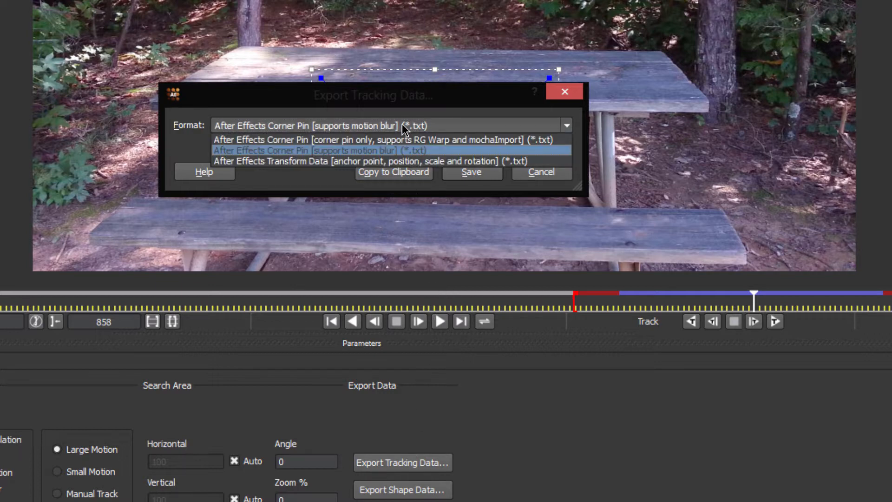
{"action": "left_click", "coordinate": [365, 152]}
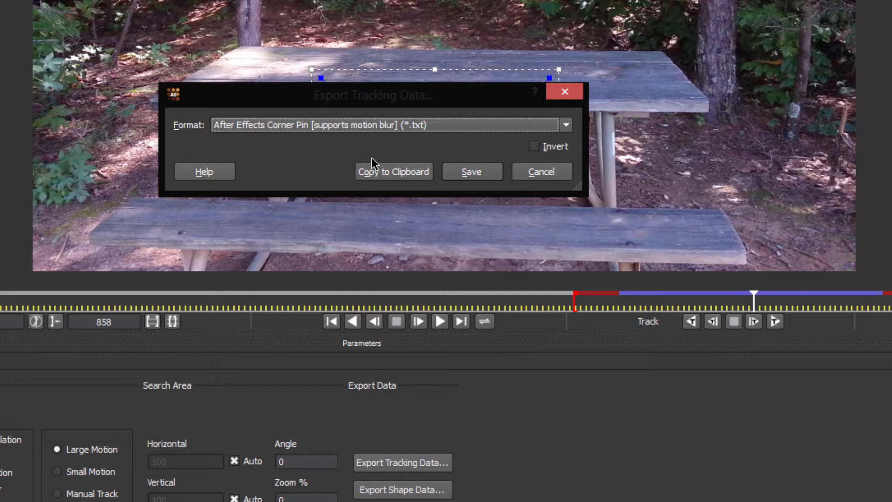
{"action": "left_click", "coordinate": [407, 128]}
{"action": "left_click", "coordinate": [422, 150]}
{"action": "left_click", "coordinate": [389, 175]}
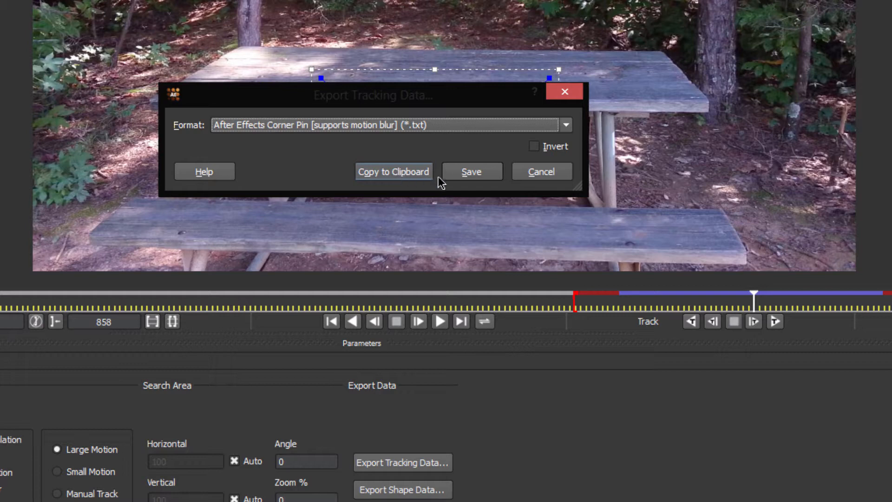
{"action": "left_click", "coordinate": [404, 172]}
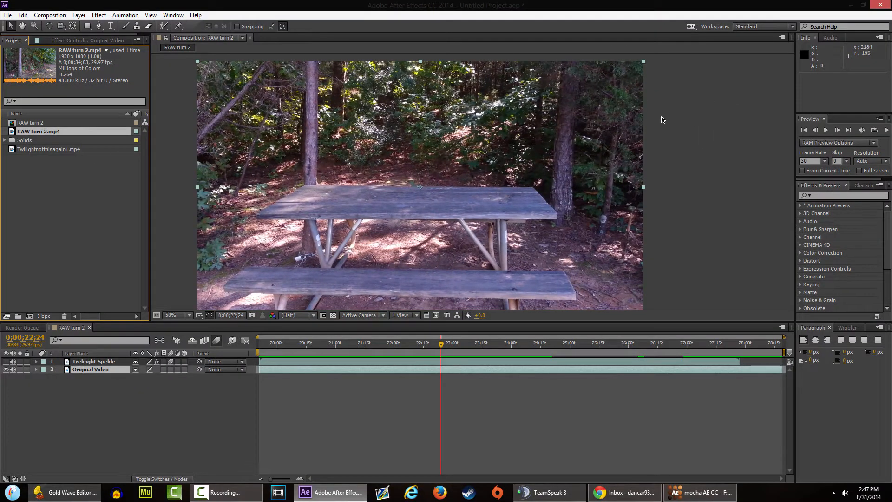
In After Effects, go to 0;00;23;00, show the Treleight Spekle layer, nudge it to position 859.2, 340.7, and hide it again
{"action": "mouse_move", "coordinate": [445, 348]}
{"action": "left_mouse_down"}
{"action": "mouse_move", "coordinate": [424, 347]}
{"action": "mouse_move", "coordinate": [452, 346]}
{"action": "left_mouse_up"}
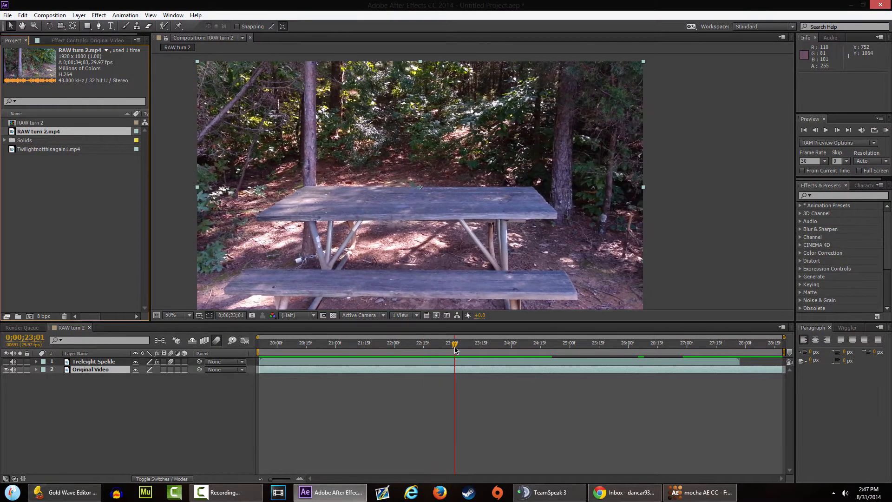
{"action": "left_click", "coordinate": [6, 362]}
{"action": "left_click_drag", "start_coordinate": [391, 164], "coordinate": [393, 163]}
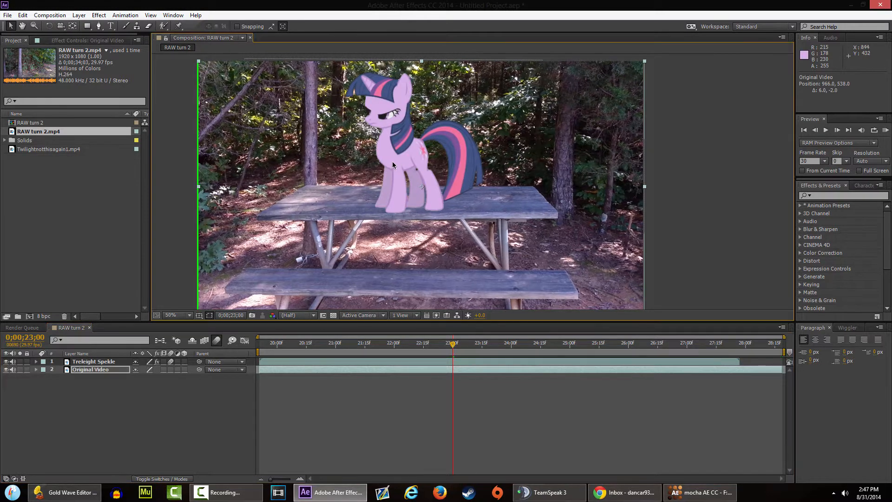
{"action": "key", "text": "ctrl+z"}
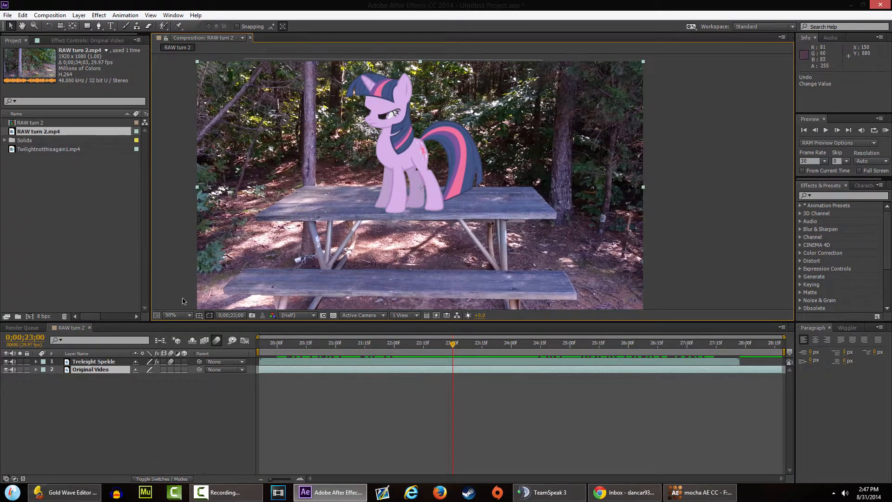
{"action": "left_click_drag", "start_coordinate": [394, 150], "coordinate": [398, 148]}
{"action": "left_click", "coordinate": [7, 362]}
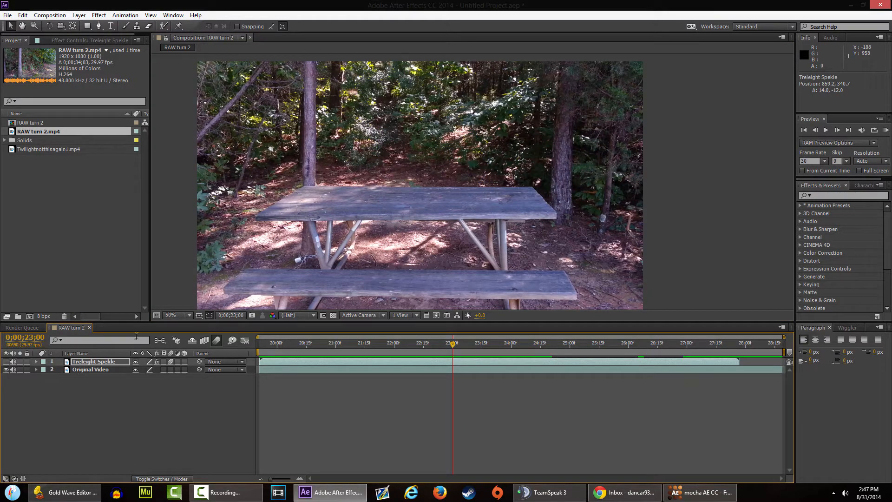
Add a null object to the RAW turn 2 composition and rename it Motion Tracking Data
{"action": "right_click", "coordinate": [99, 399]}
{"action": "mouse_move", "coordinate": [155, 299]}
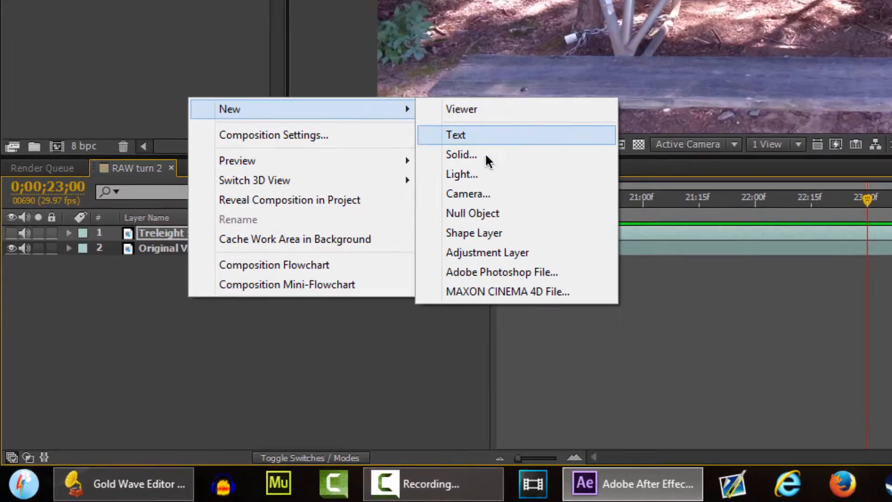
{"action": "left_click", "coordinate": [481, 212]}
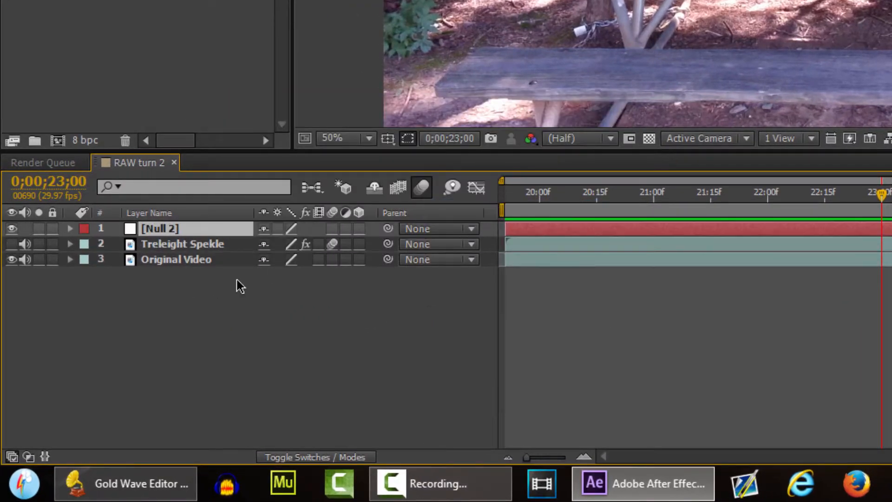
{"action": "right_click", "coordinate": [178, 230]}
{"action": "left_click", "coordinate": [215, 453]}
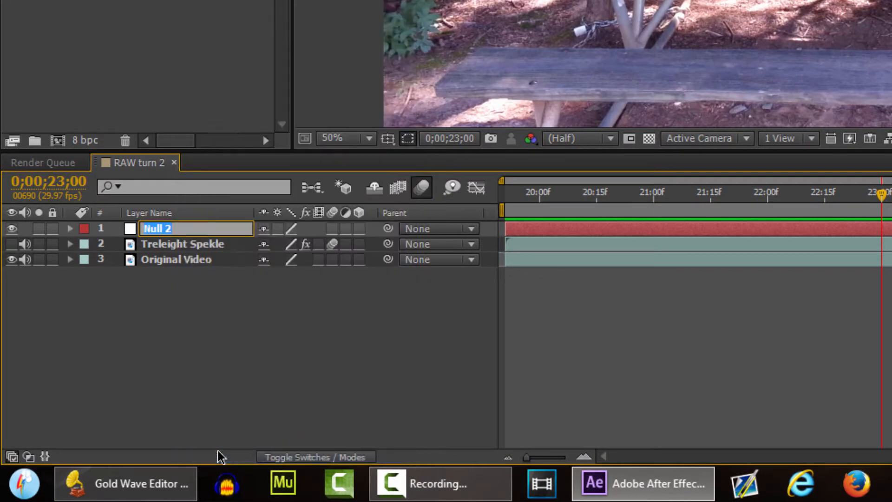
{"action": "type", "text": "Motion Tracking "}
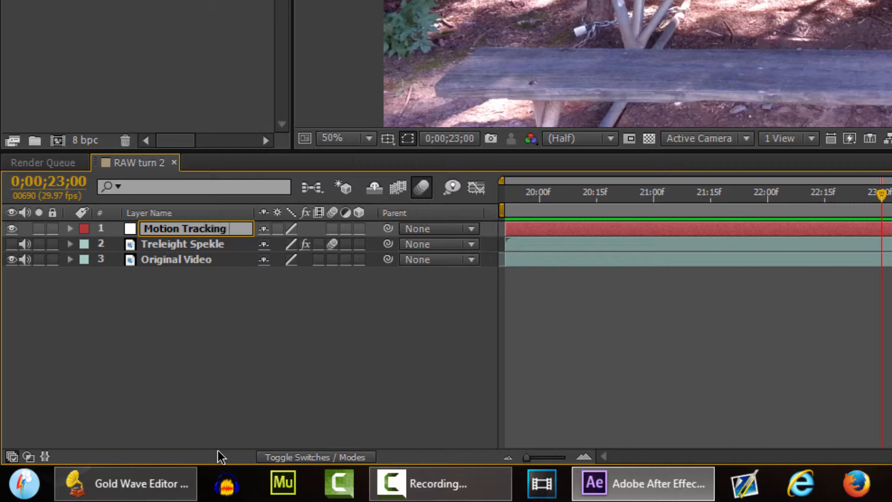
{"action": "type", "text": "Data"}
{"action": "left_click", "coordinate": [305, 378]}
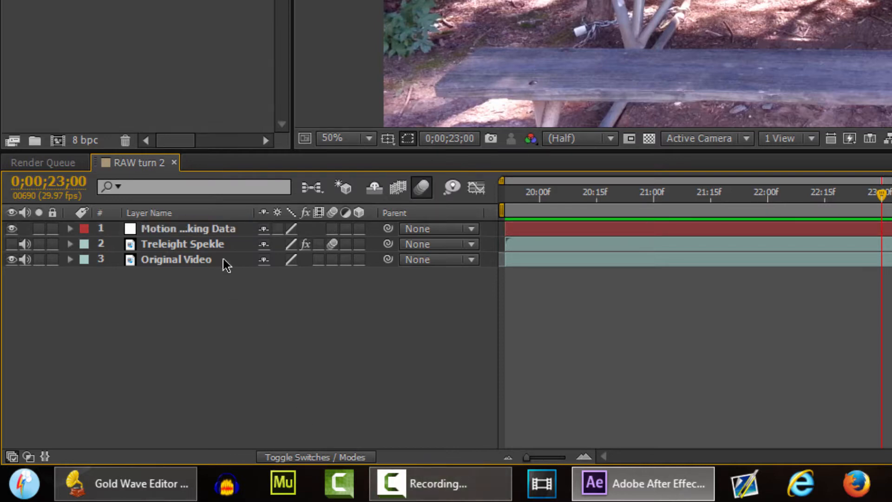
Paste the copied tracking keyframes onto the Motion Tracking Data null and scrub ahead to 0;00;25;05 to check its motion
{"action": "left_click", "coordinate": [210, 228]}
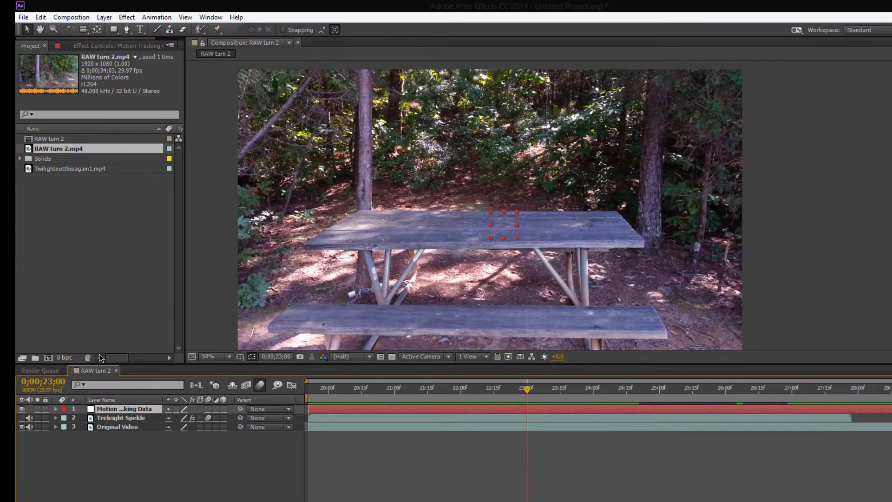
{"action": "left_click", "coordinate": [40, 17]}
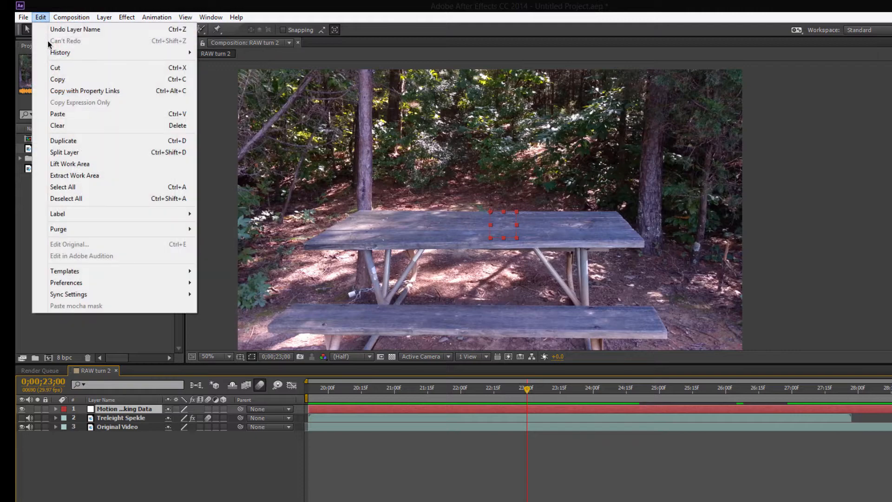
{"action": "left_click", "coordinate": [70, 113]}
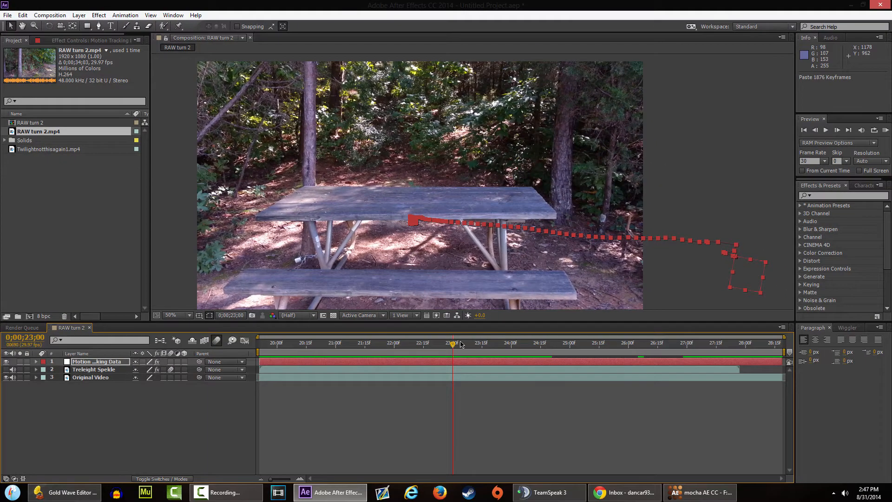
{"action": "left_click_drag", "start_coordinate": [475, 359], "coordinate": [580, 354]}
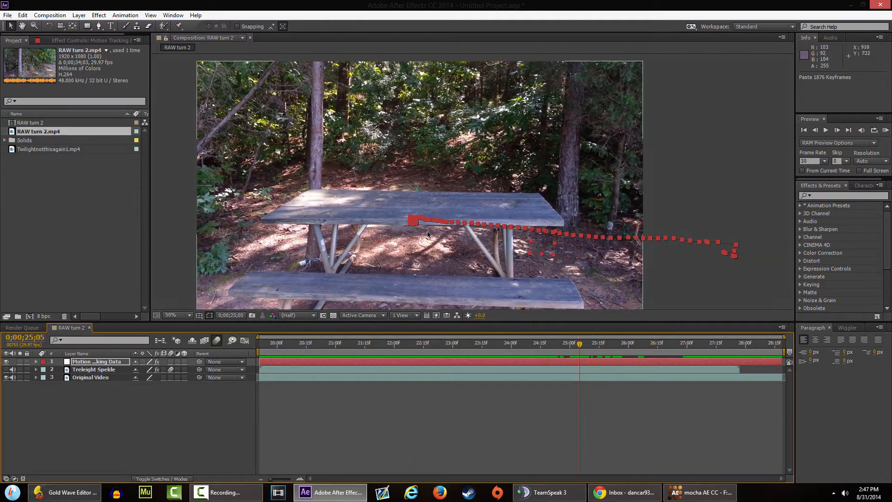
Reveal the Motion Tracking Data layer's keyframes and trim the layer's start to the first keyframe at 0;00;23;00
{"action": "left_click", "coordinate": [36, 362]}
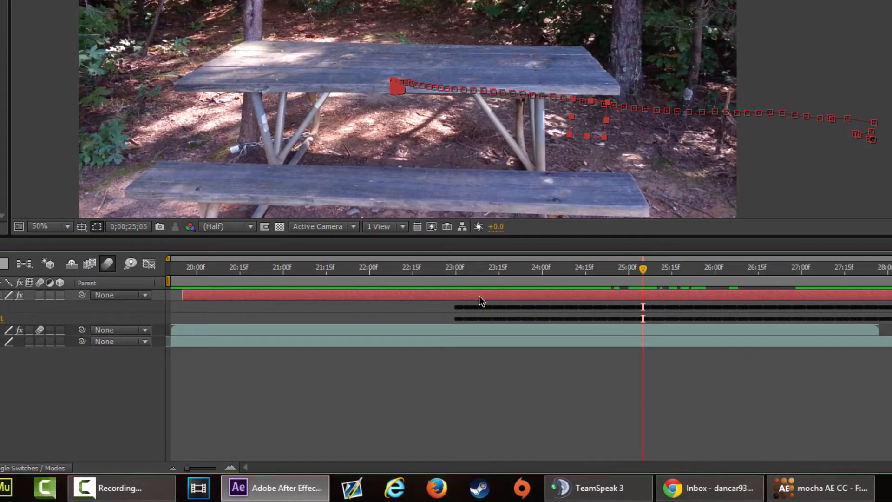
{"action": "left_click", "coordinate": [453, 269]}
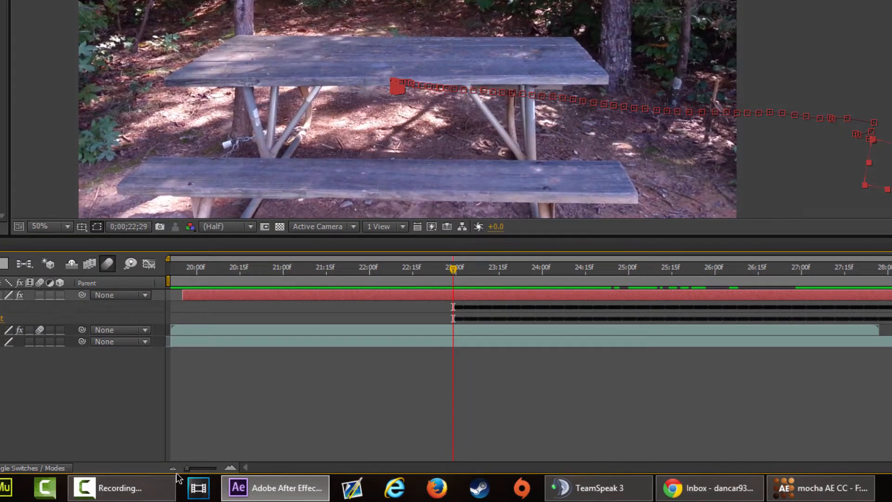
{"action": "left_click_drag", "start_coordinate": [182, 294], "coordinate": [443, 287]}
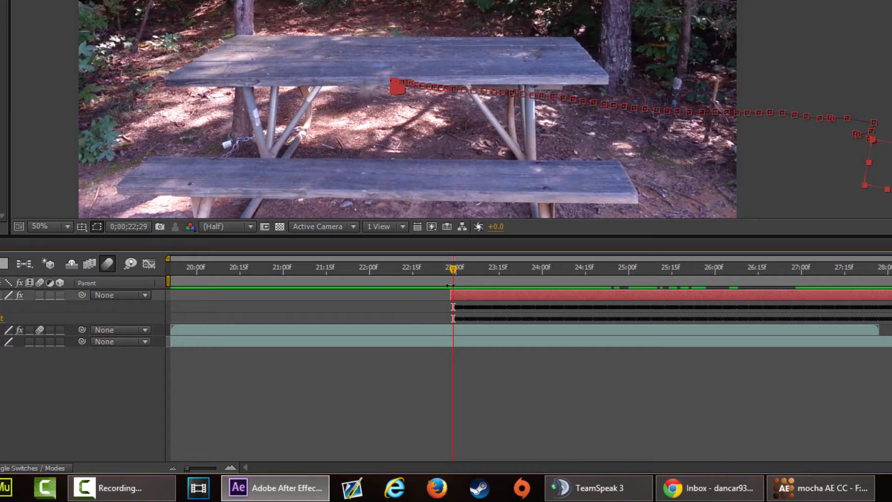
{"action": "left_click_drag", "start_coordinate": [188, 468], "coordinate": [219, 467]}
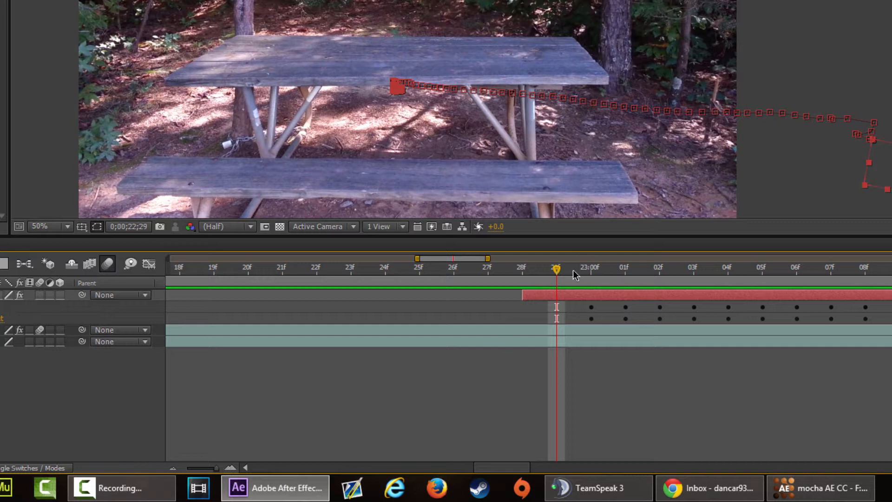
{"action": "left_click_drag", "start_coordinate": [567, 269], "coordinate": [588, 273]}
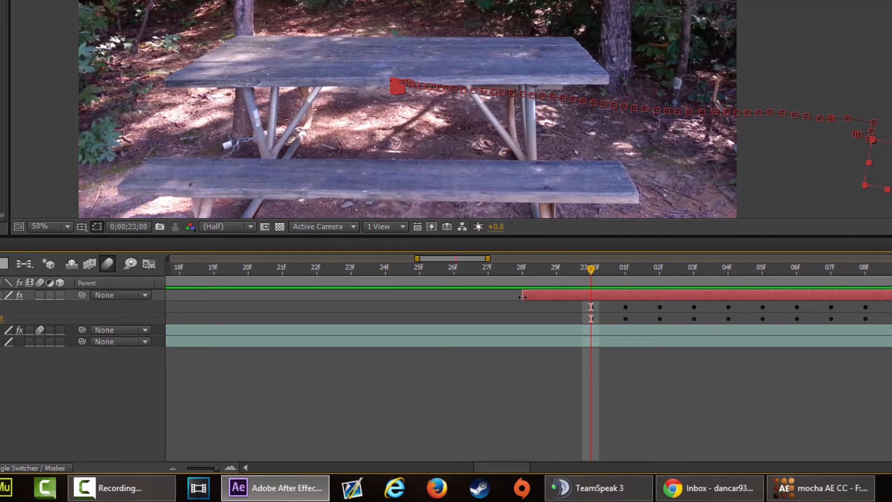
{"action": "left_click_drag", "start_coordinate": [526, 298], "coordinate": [591, 302]}
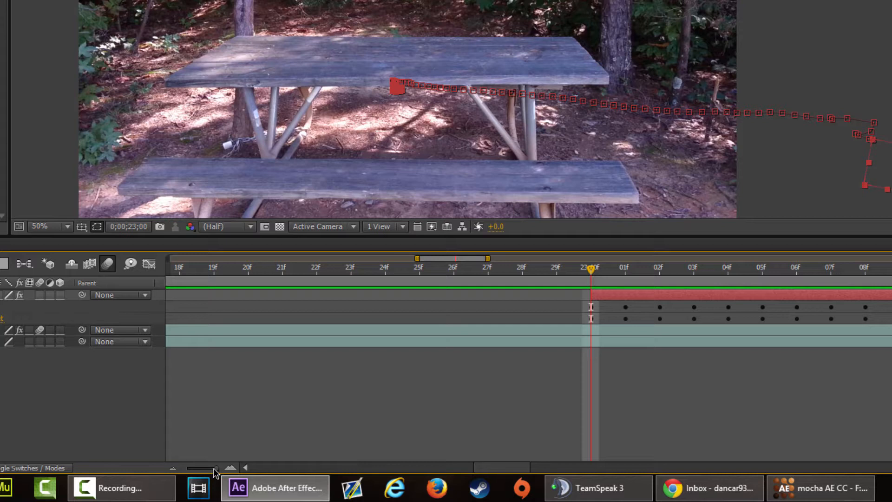
{"action": "left_click_drag", "start_coordinate": [215, 473], "coordinate": [172, 471]}
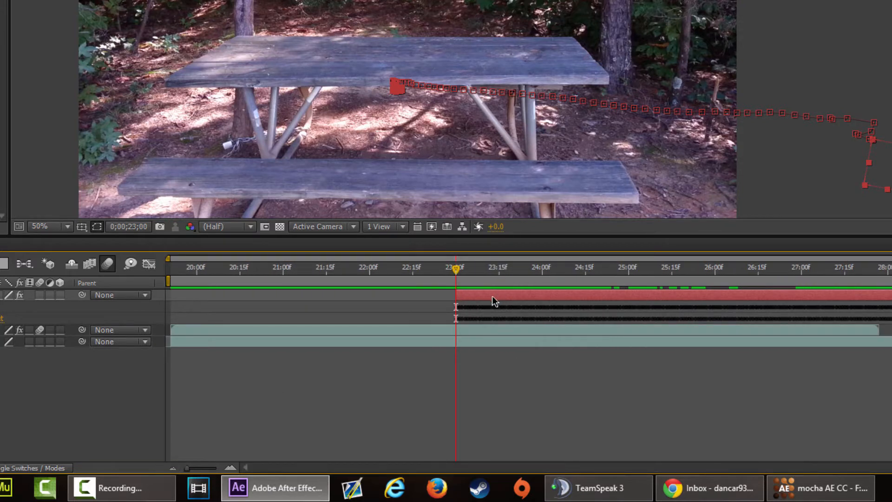
Slide the Motion Tracking Data layer earlier to begin near the Treleight Spekle clip's start, and extend its end past that clip
{"action": "left_click_drag", "start_coordinate": [494, 302], "coordinate": [214, 302]}
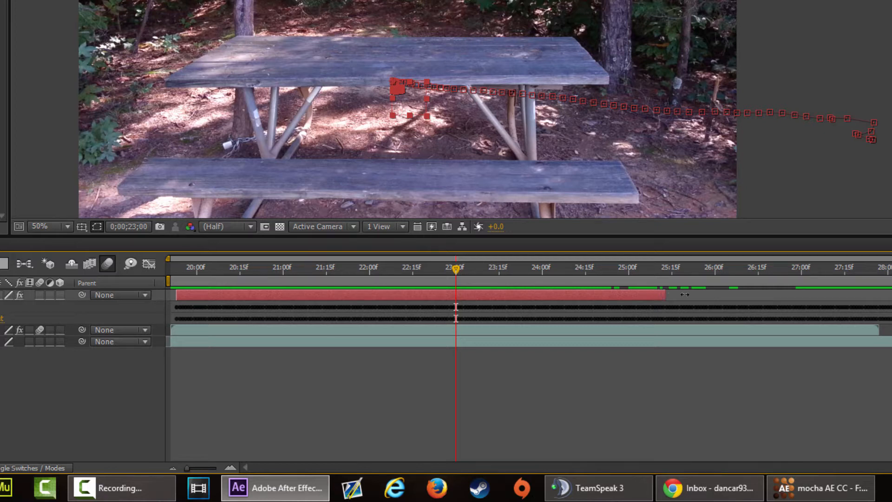
{"action": "left_click_drag", "start_coordinate": [685, 295], "coordinate": [878, 294]}
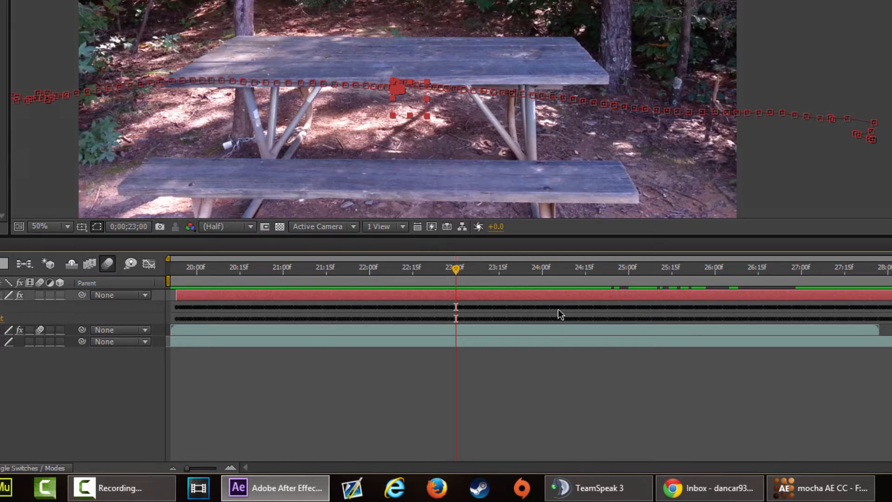
Slide the Motion Tracking Data layer earlier and trim its end just after its last keyframe at 0;00;25;18
{"action": "left_click_drag", "start_coordinate": [609, 295], "coordinate": [398, 300]}
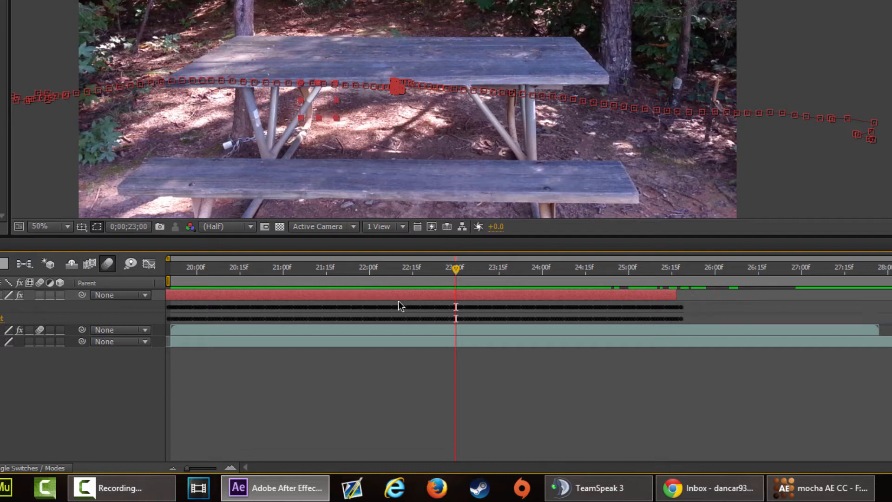
{"action": "left_click", "coordinate": [688, 269]}
{"action": "left_click_drag", "start_coordinate": [677, 294], "coordinate": [683, 274]}
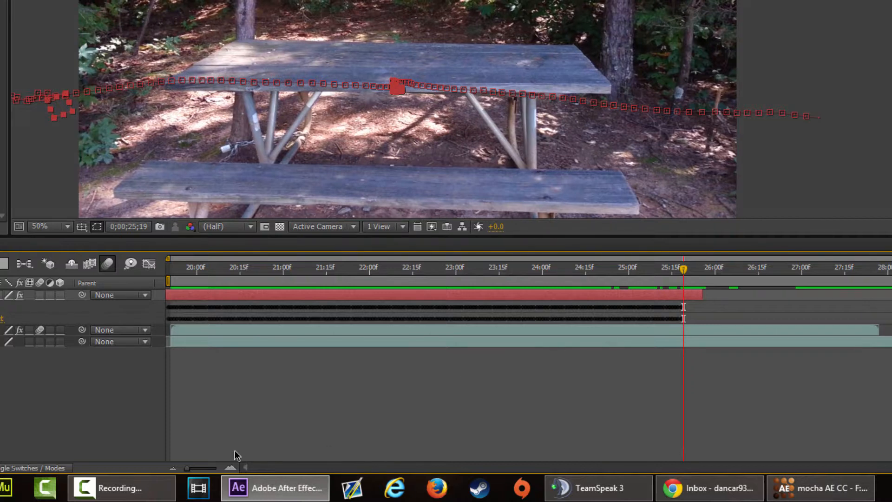
{"action": "left_click_drag", "start_coordinate": [189, 469], "coordinate": [240, 471]}
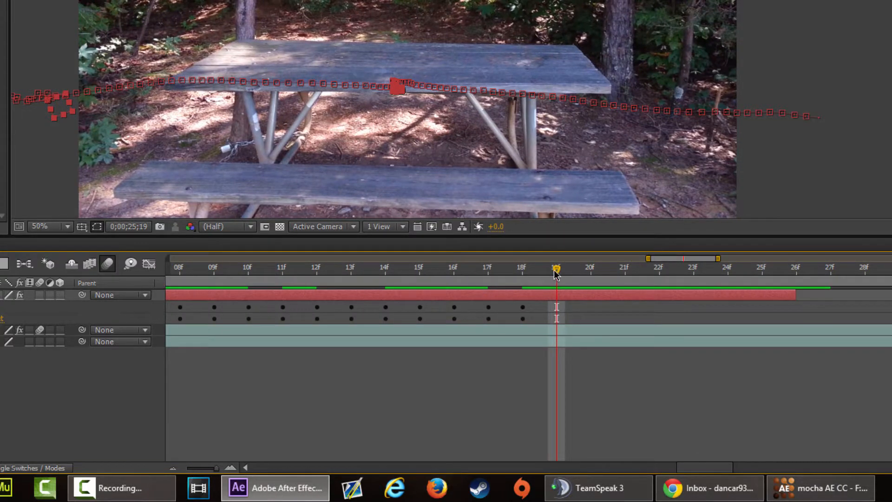
{"action": "left_click_drag", "start_coordinate": [557, 274], "coordinate": [521, 290]}
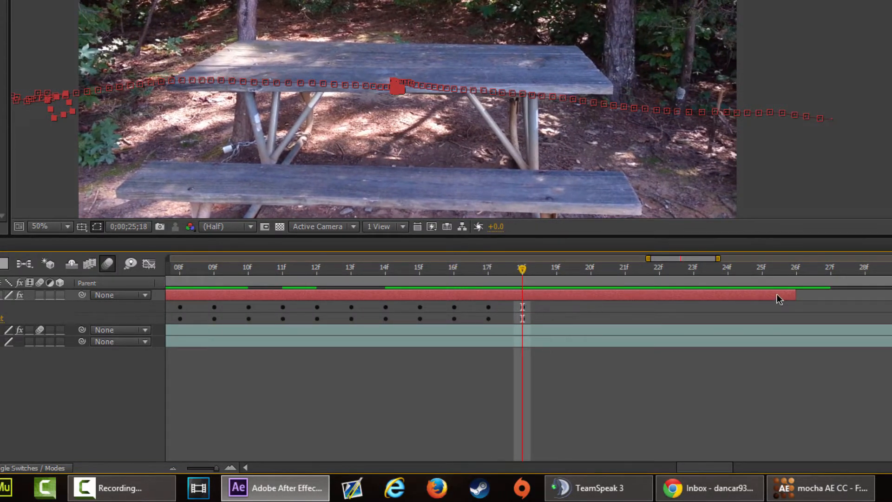
{"action": "left_click_drag", "start_coordinate": [795, 293], "coordinate": [529, 293]}
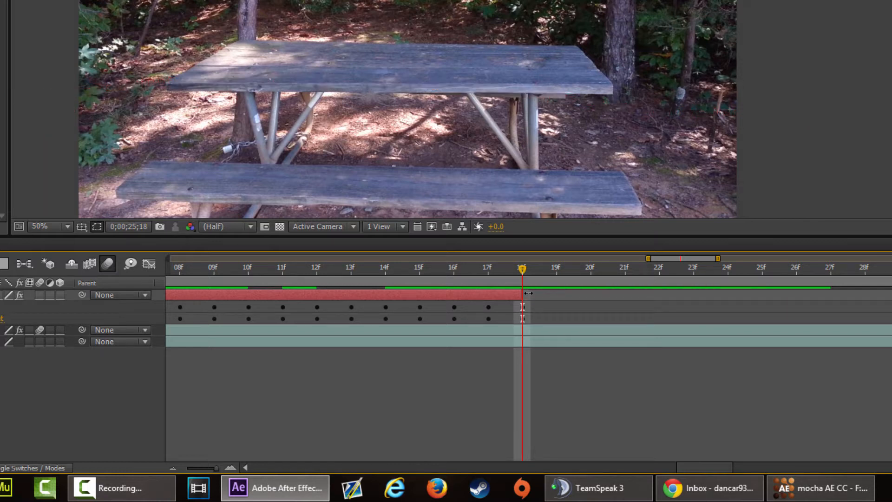
{"action": "left_click_drag", "start_coordinate": [536, 293], "coordinate": [545, 292]}
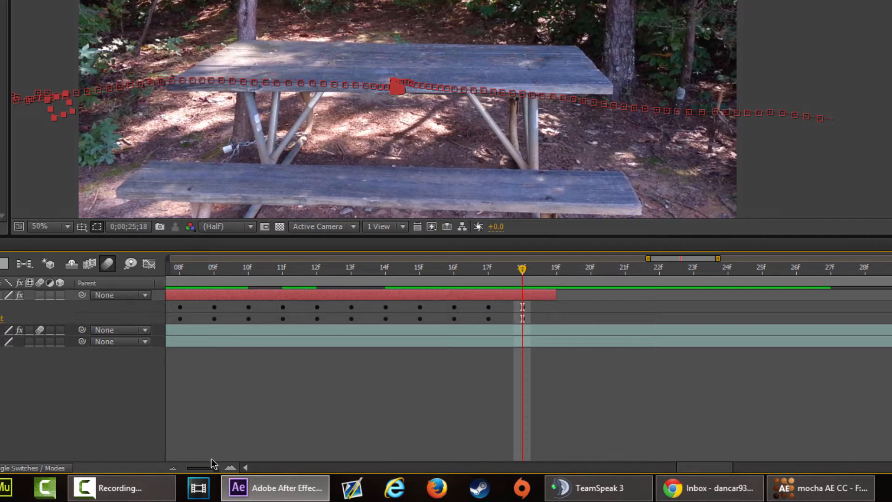
{"action": "left_click_drag", "start_coordinate": [215, 469], "coordinate": [168, 475]}
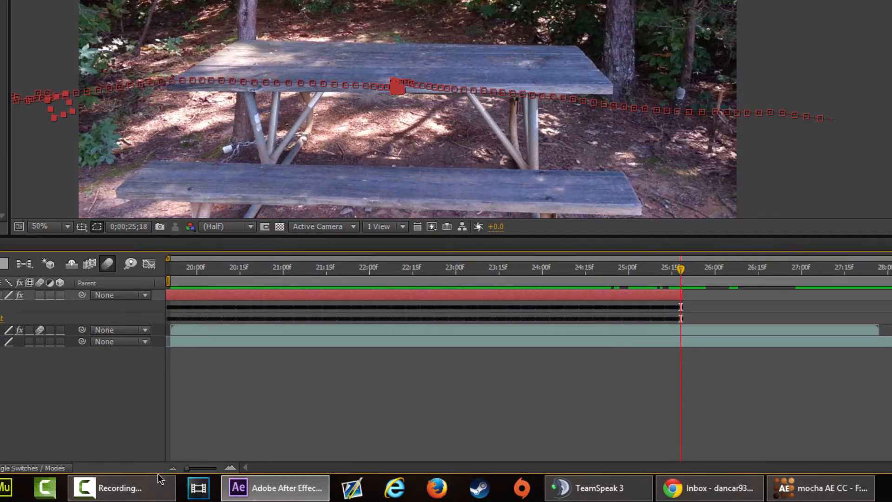
Slide the Motion Tracking Data layer back so it starts with the Treleight Spekle clip at 0;00;19;21
{"action": "left_click_drag", "start_coordinate": [330, 300], "coordinate": [551, 320]}
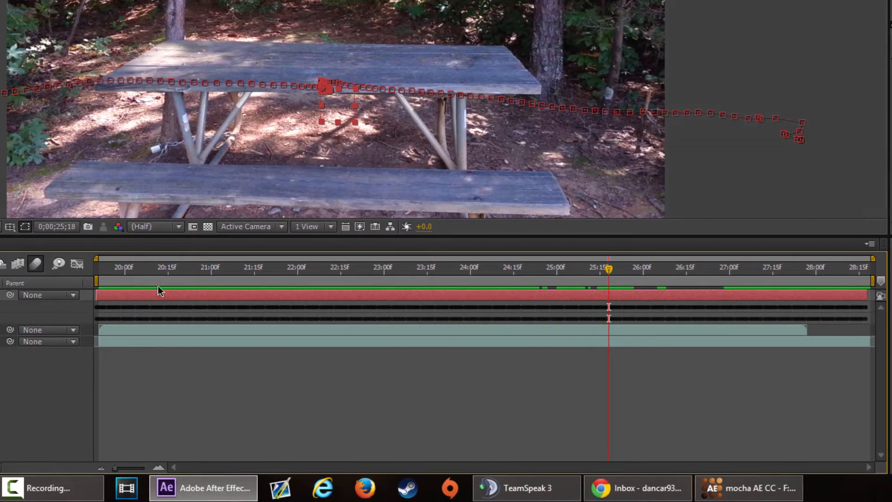
{"action": "left_click", "coordinate": [100, 268]}
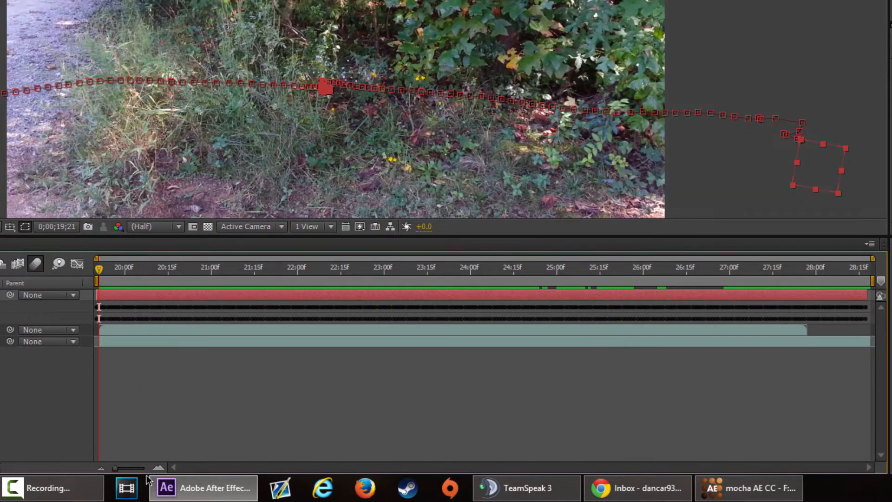
{"action": "left_click_drag", "start_coordinate": [119, 470], "coordinate": [147, 468]}
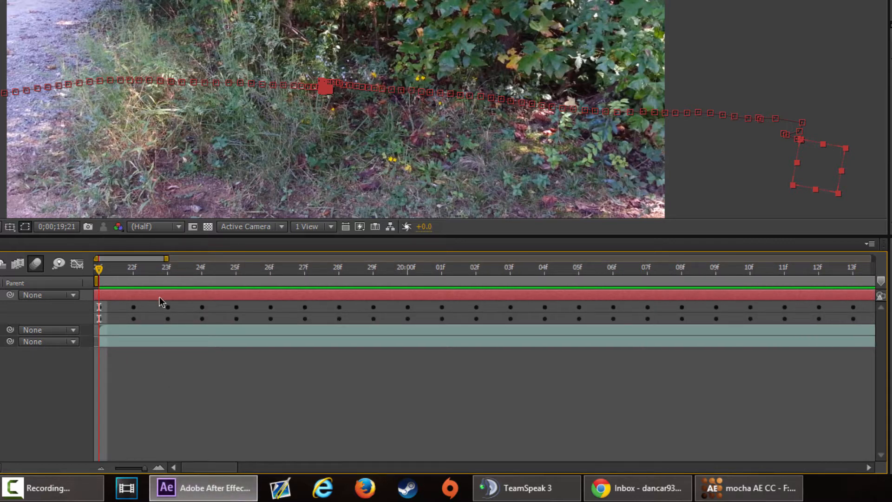
{"action": "left_click_drag", "start_coordinate": [222, 305], "coordinate": [255, 308]}
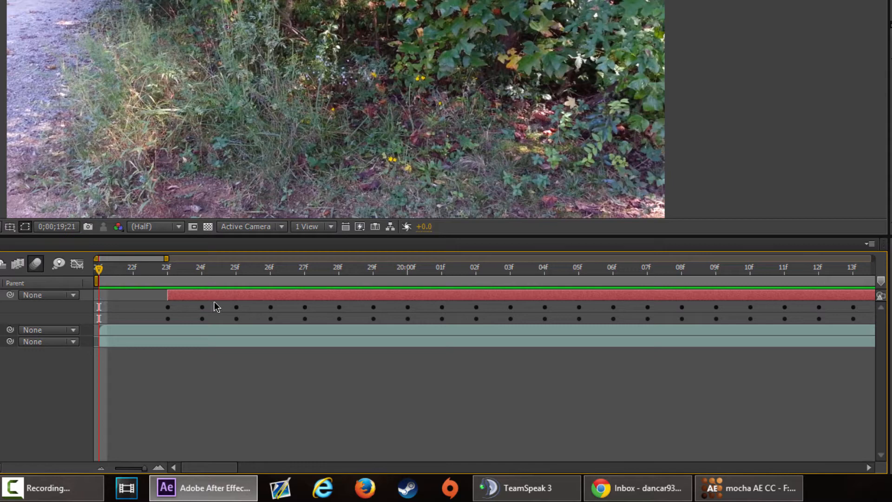
{"action": "left_click_drag", "start_coordinate": [158, 299], "coordinate": [129, 292]}
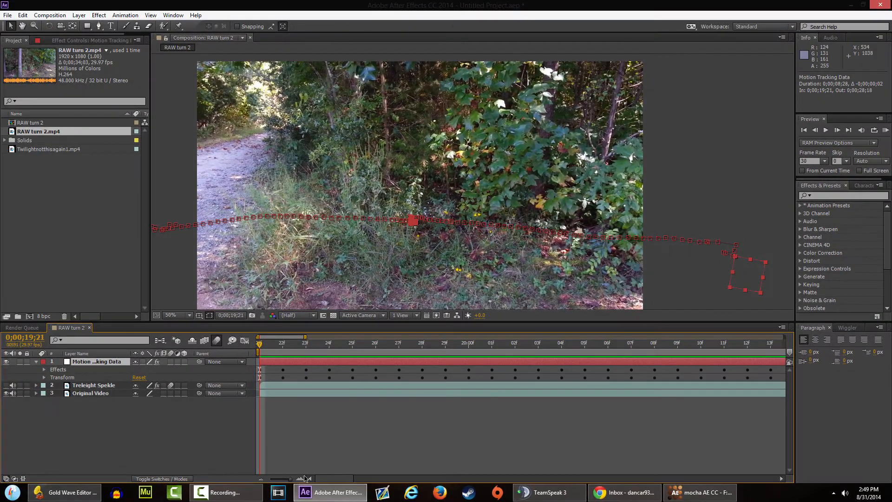
Play a RAM preview of the null's tracked motion against the Original Video footage
{"action": "left_click_drag", "start_coordinate": [305, 479], "coordinate": [251, 478]}
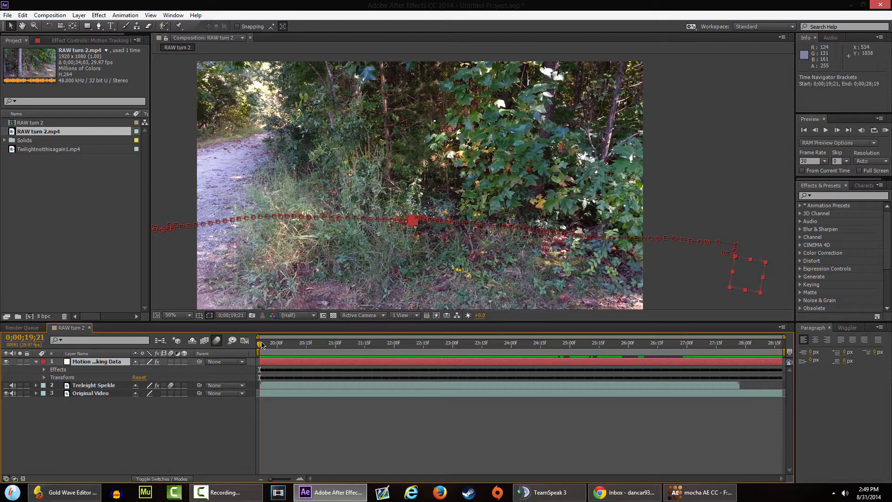
{"action": "key", "text": "KP_0"}
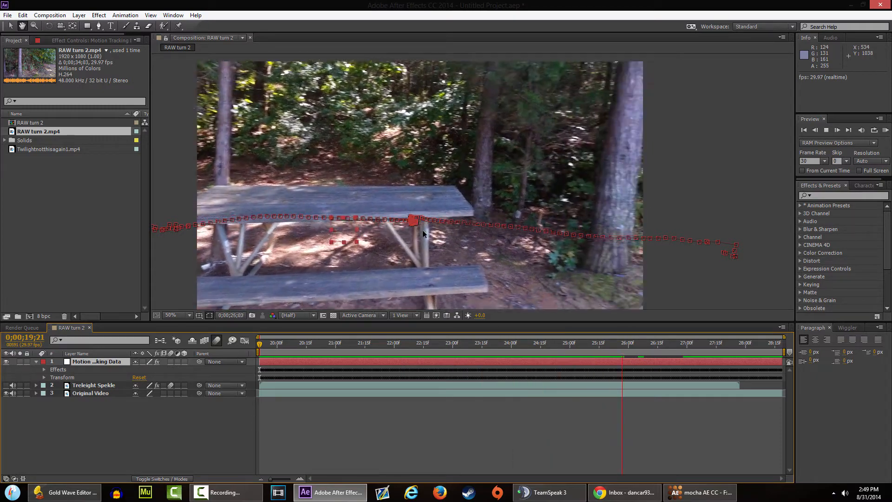
{"action": "key", "text": "space"}
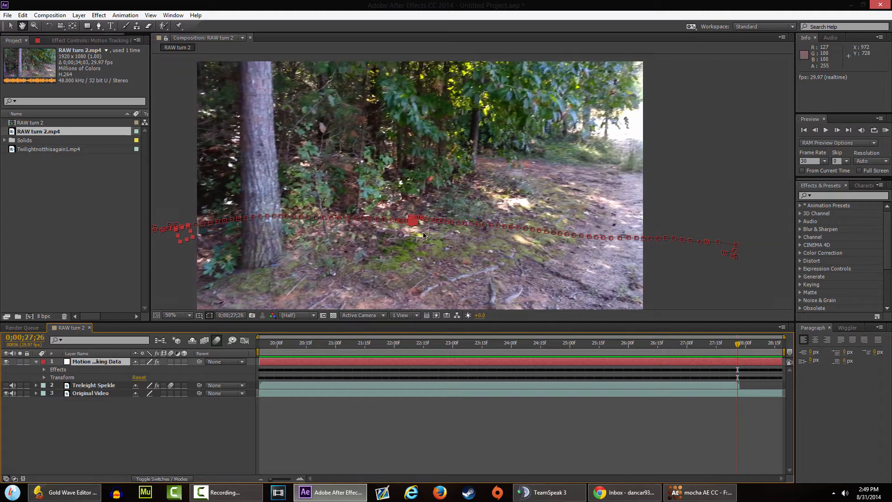
Parent the Treleight Spekle layer to Motion Tracking Data at 0;00;22;27 and scrub back to 0;00;22;12 to check it
{"action": "left_click", "coordinate": [37, 363]}
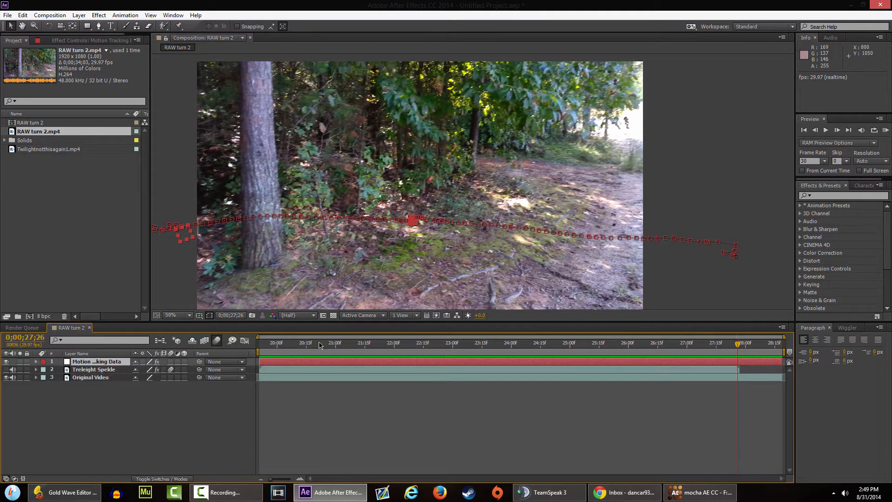
{"action": "mouse_move", "coordinate": [433, 344]}
{"action": "left_mouse_down"}
{"action": "mouse_move", "coordinate": [419, 345]}
{"action": "mouse_move", "coordinate": [447, 344]}
{"action": "left_mouse_up"}
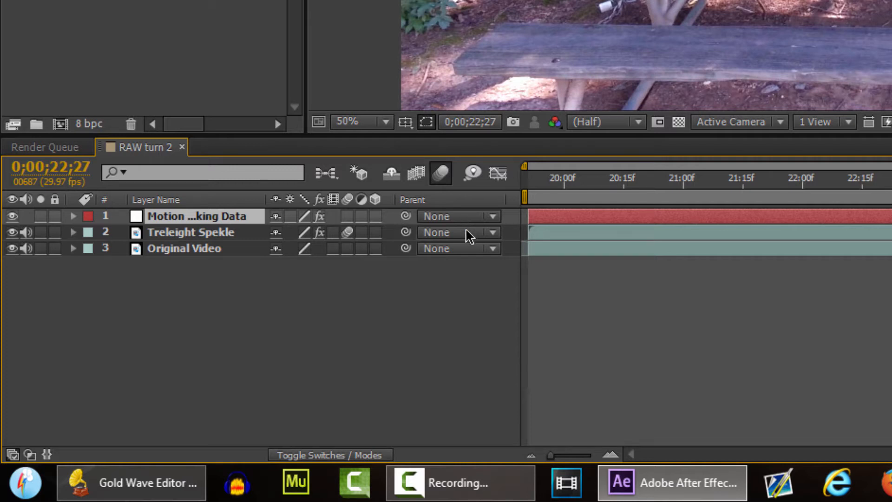
{"action": "left_click", "coordinate": [490, 235]}
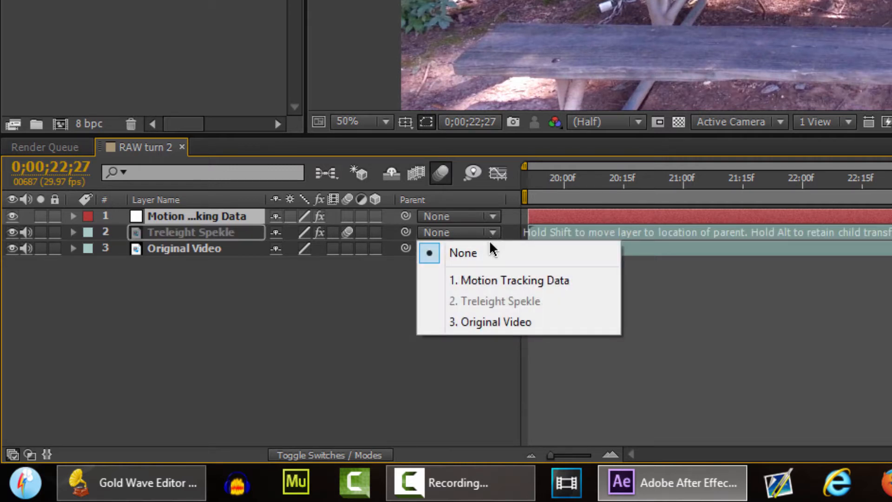
{"action": "left_click", "coordinate": [520, 281]}
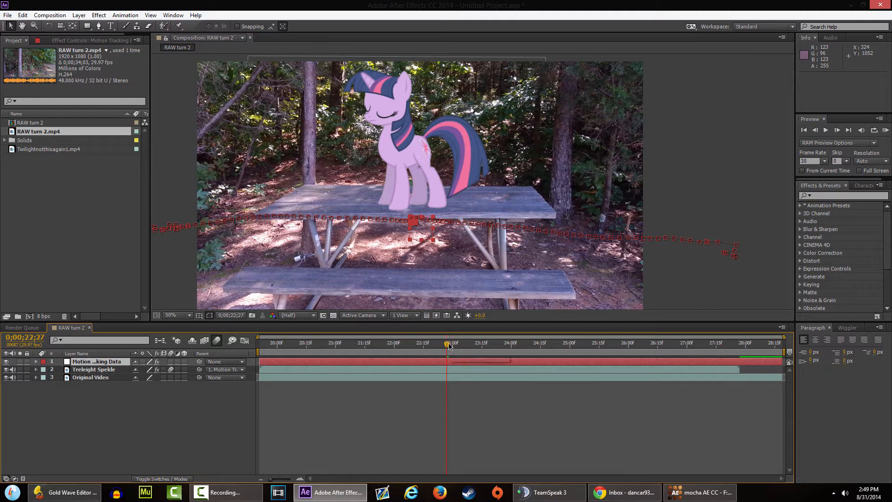
{"action": "left_click_drag", "start_coordinate": [449, 345], "coordinate": [418, 344]}
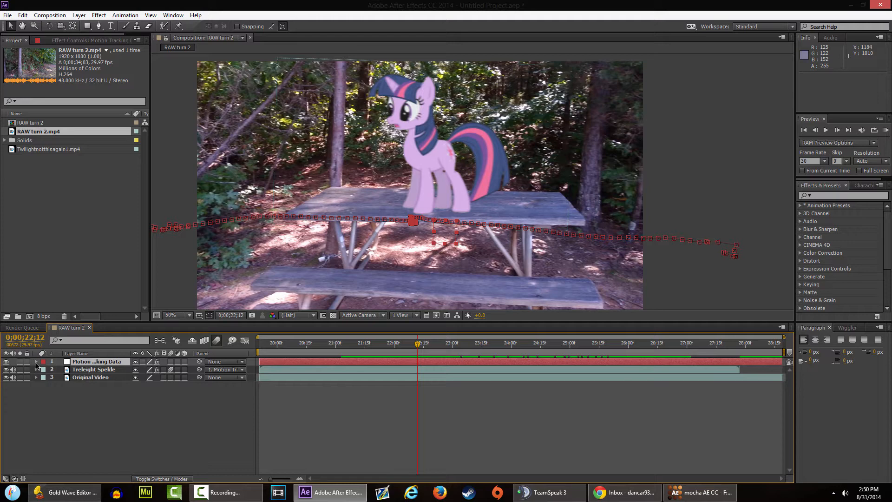
Expand the Motion Tracking Data layer's Transform properties
{"action": "left_click", "coordinate": [36, 362]}
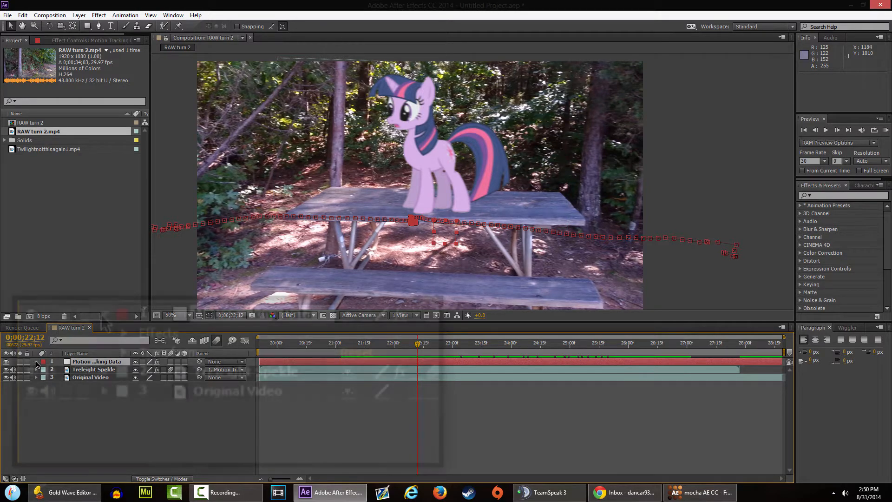
{"action": "left_click", "coordinate": [44, 377]}
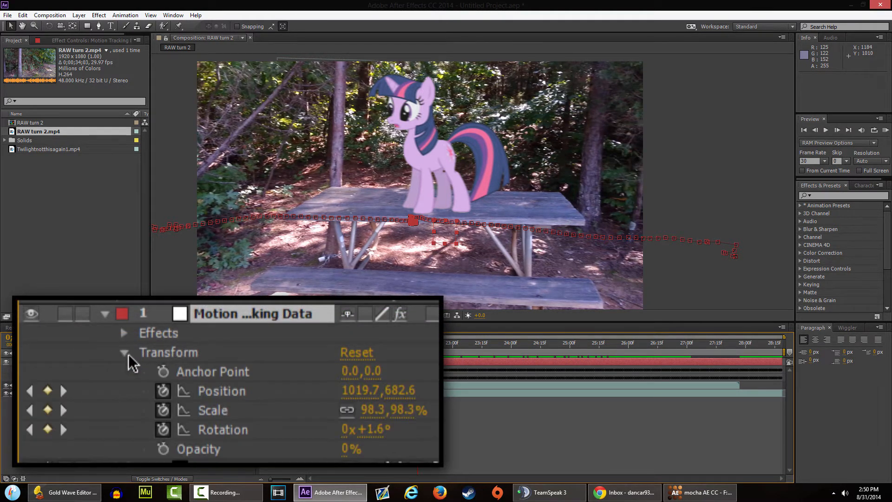
Try removing the null's Scale keyframes, scrub ahead to compare the pony's motion, and undo the removal
{"action": "left_click", "coordinate": [163, 414]}
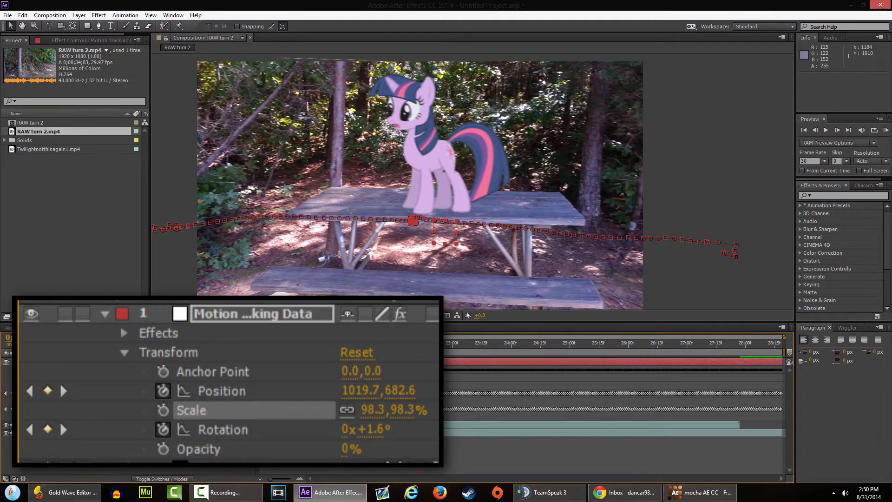
{"action": "left_click_drag", "start_coordinate": [418, 343], "coordinate": [564, 356]}
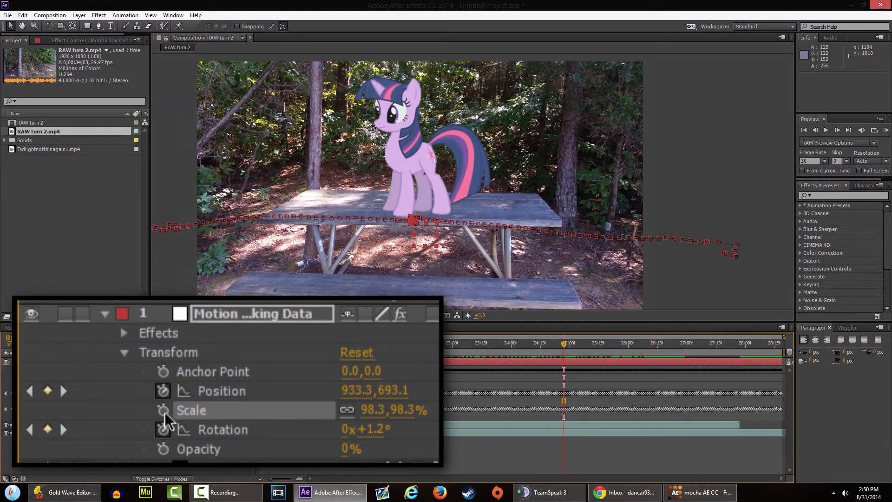
{"action": "key", "text": "ctrl+z"}
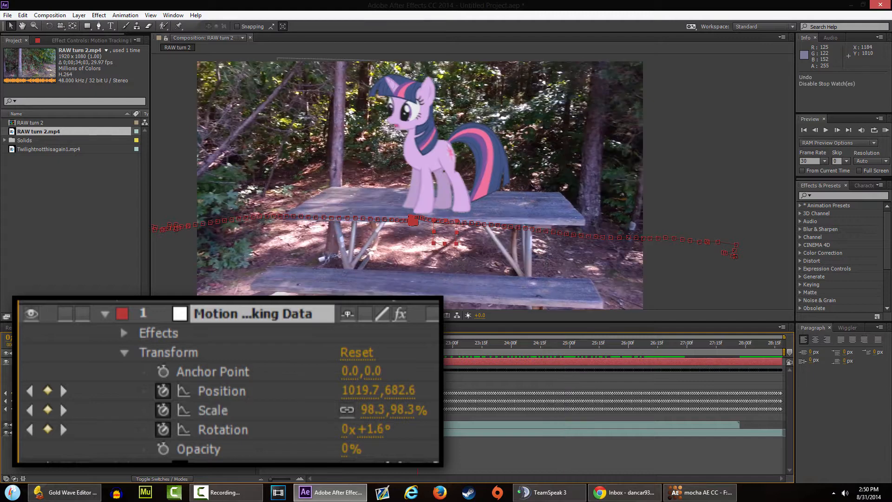
Select the null's Position and Scale keyframes in turn, try resizing the pony layer, and undo the resize
{"action": "left_click", "coordinate": [255, 394]}
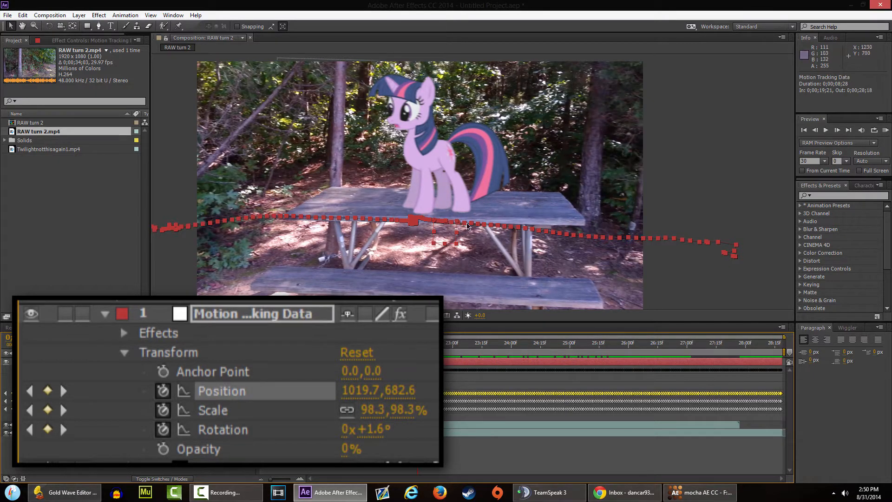
{"action": "left_click", "coordinate": [214, 414]}
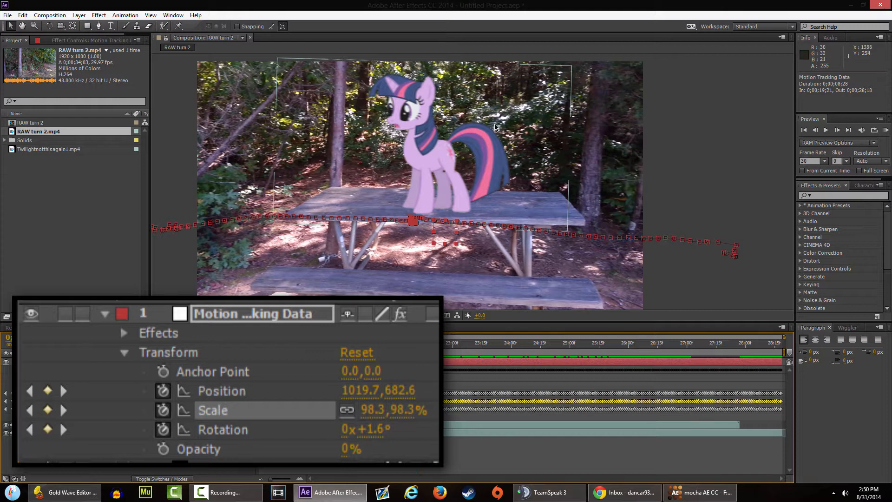
{"action": "left_click", "coordinate": [524, 107]}
{"action": "left_click_drag", "start_coordinate": [572, 66], "coordinate": [535, 117]}
{"action": "key", "text": "ctrl+z"}
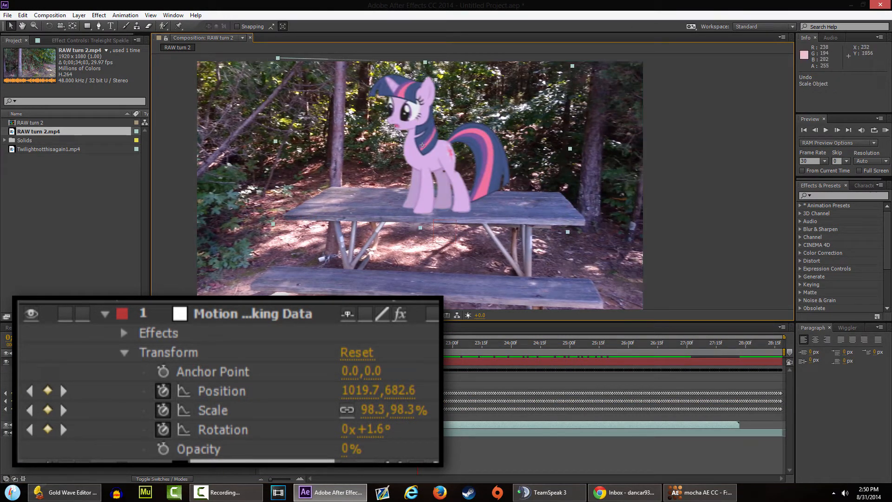
Select the null's Rotation property, try rotating the pony layer with the Rotation tool, and undo it
{"action": "left_click", "coordinate": [249, 435]}
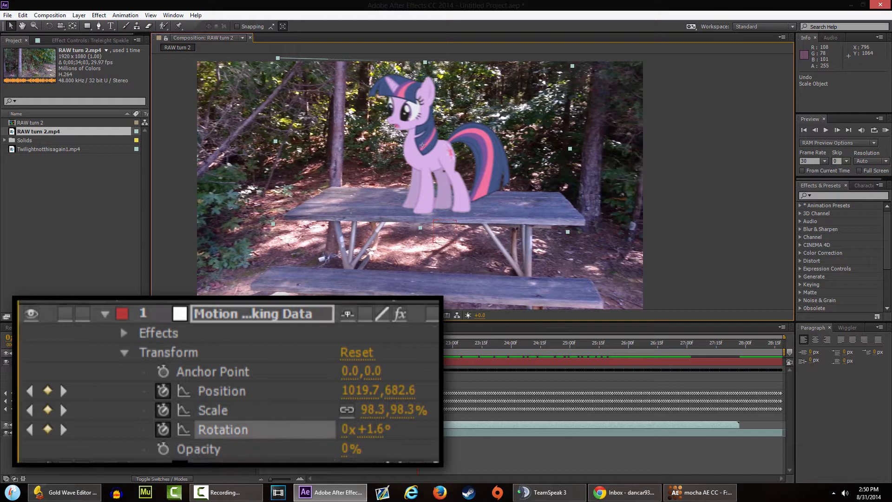
{"action": "key", "text": "w"}
{"action": "left_click_drag", "start_coordinate": [450, 143], "coordinate": [458, 151]}
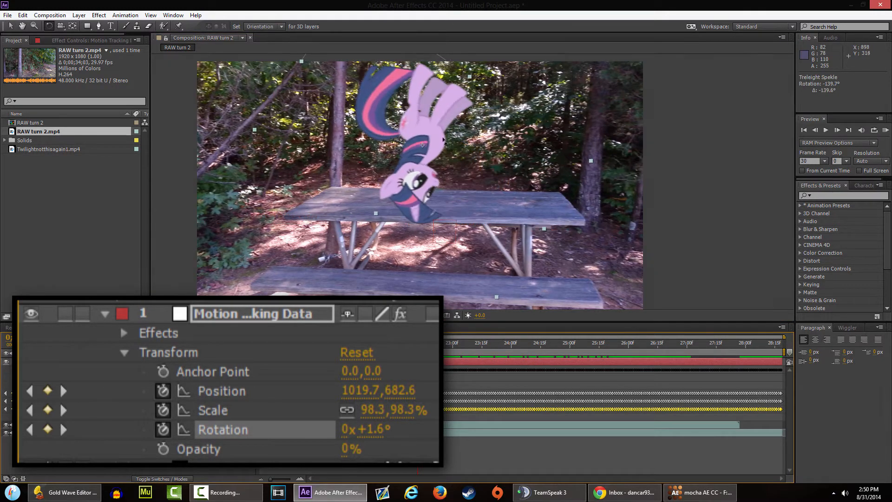
{"action": "key", "text": "ctrl+z"}
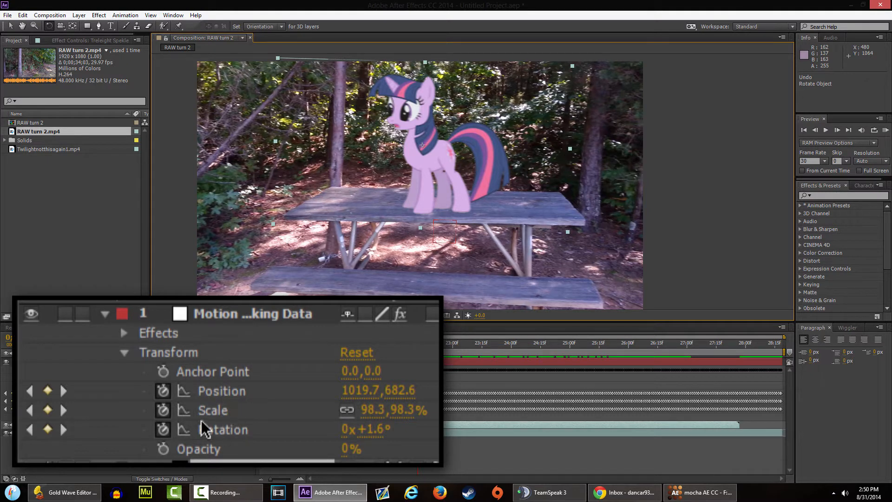
Remove the Scale and Rotation keyframes from Motion Tracking Data and scrub to 0;00;24;07 to check the pony's motion
{"action": "left_click", "coordinate": [163, 411]}
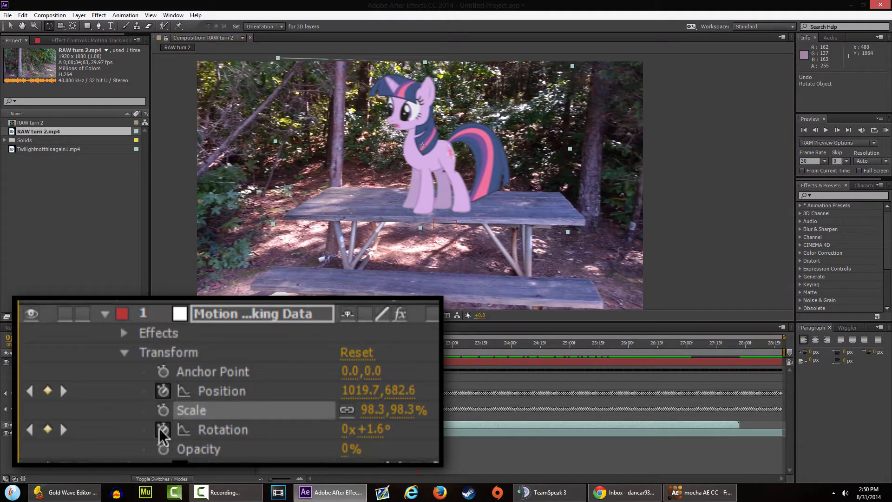
{"action": "left_click", "coordinate": [163, 430]}
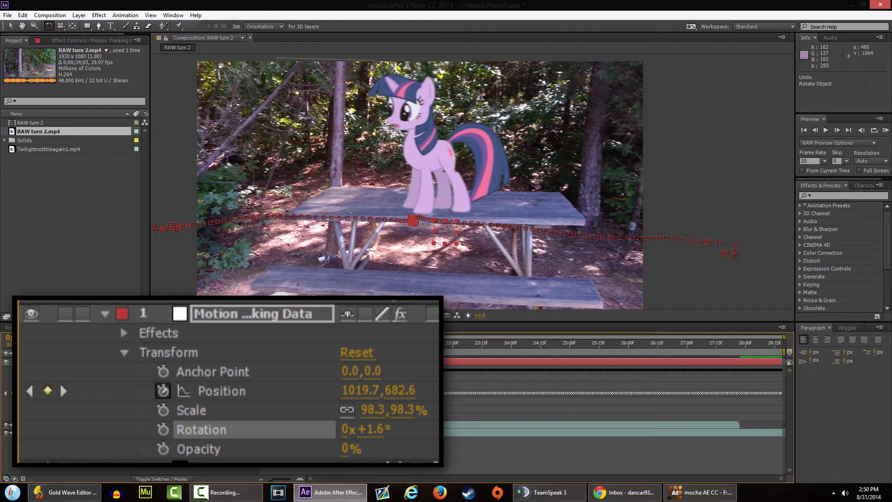
{"action": "left_click_drag", "start_coordinate": [418, 345], "coordinate": [512, 346]}
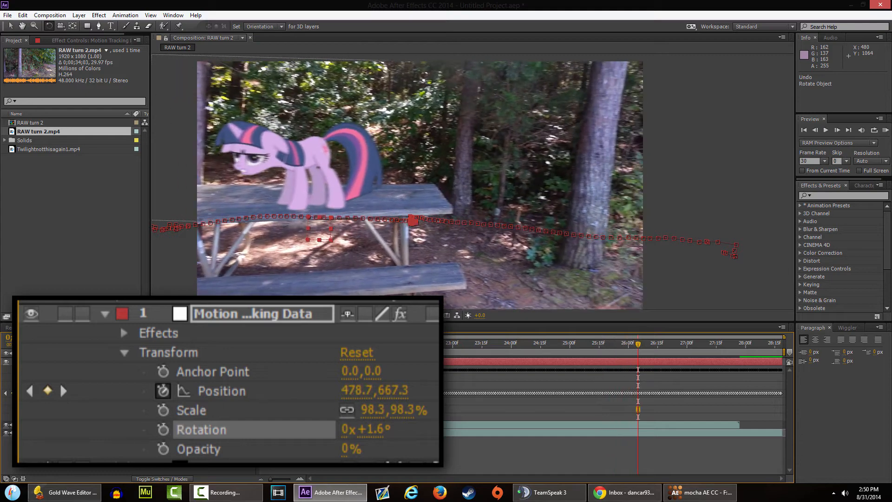
{"action": "left_click_drag", "start_coordinate": [638, 345], "coordinate": [525, 345]}
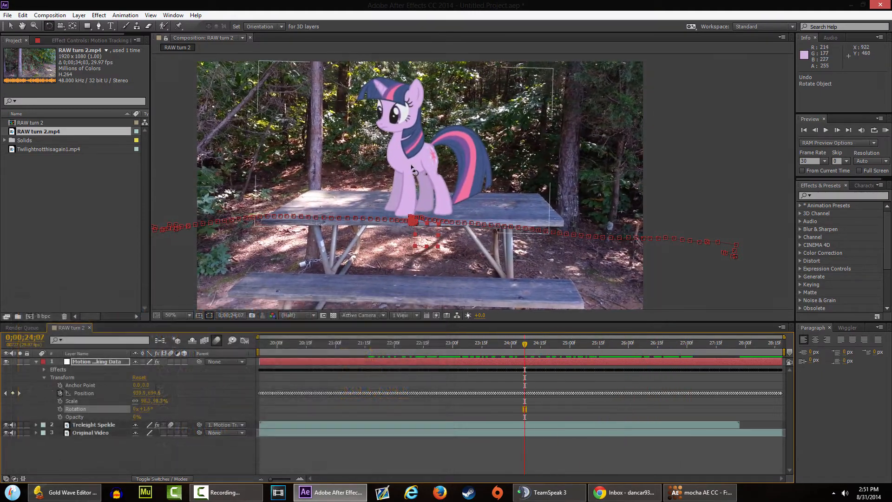
Try rotating the pony layer once more, undo the rotation, and return to the Selection tool
{"action": "left_click_drag", "start_coordinate": [421, 160], "coordinate": [385, 152]}
{"action": "key", "text": "ctrl+z"}
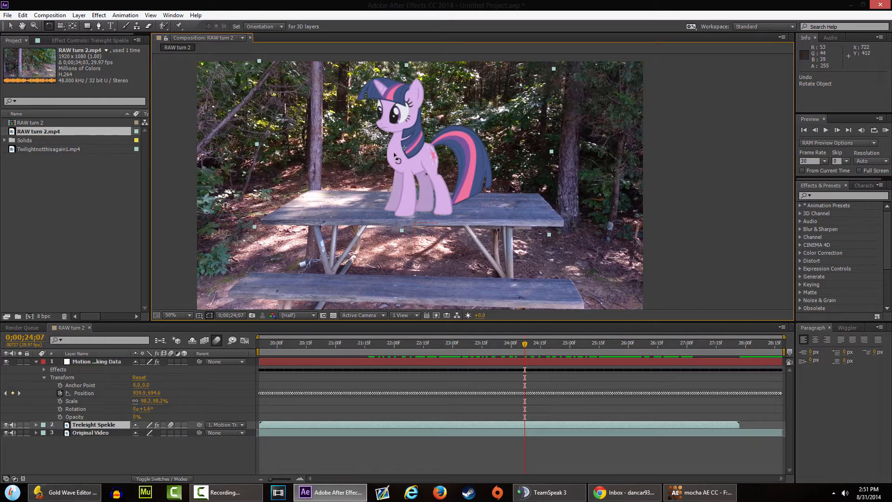
{"action": "key", "text": "v"}
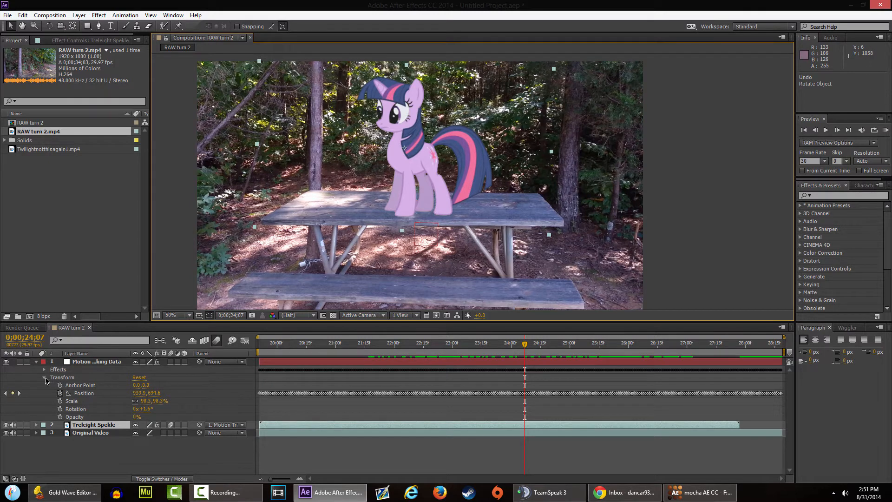
Collapse the Transform properties and the Motion Tracking Data layer, and scrub back to 0;00;23;25
{"action": "left_click", "coordinate": [45, 379]}
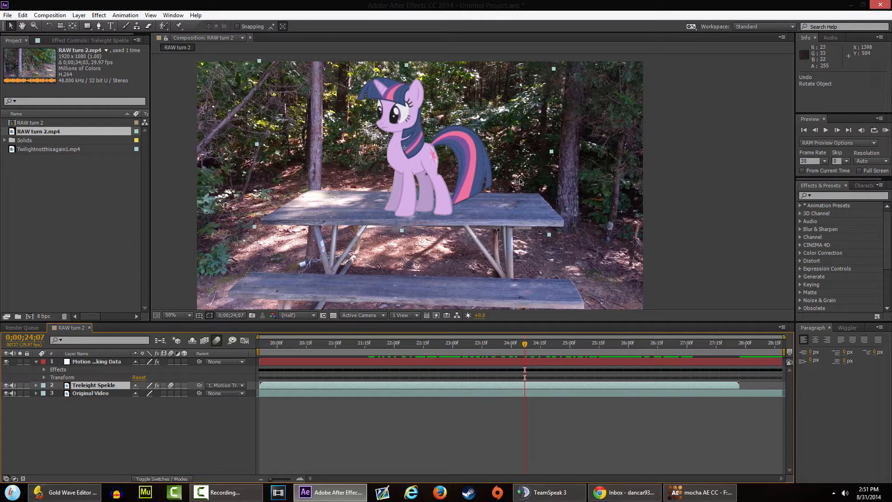
{"action": "left_click_drag", "start_coordinate": [525, 344], "coordinate": [503, 340]}
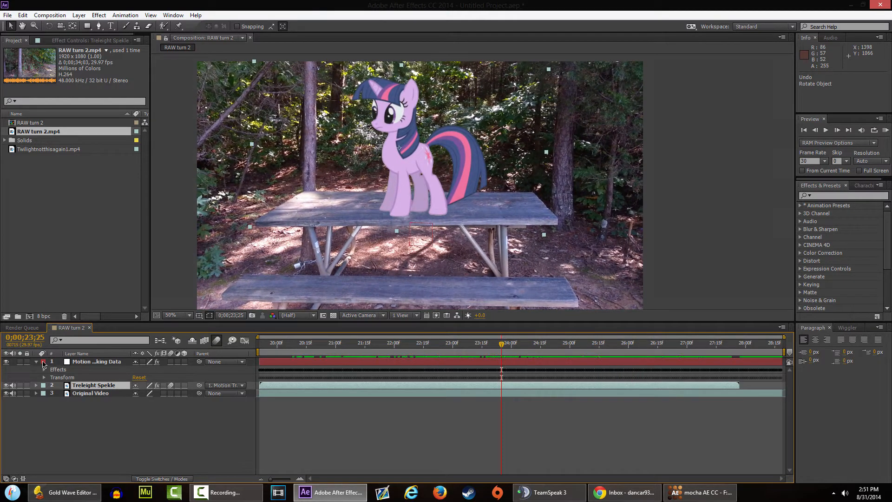
{"action": "left_click", "coordinate": [36, 362]}
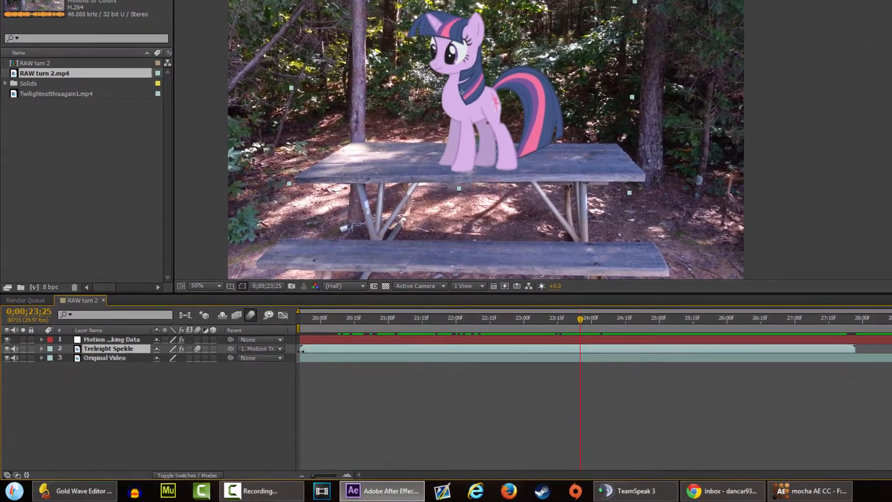
Trim the start of the pony layer to about 0;00;21;00 and scrub to 0;00;21;12 to check its entrance
{"action": "left_click_drag", "start_coordinate": [260, 369], "coordinate": [347, 371]}
{"action": "mouse_move", "coordinate": [437, 337]}
{"action": "left_mouse_down"}
{"action": "mouse_move", "coordinate": [451, 337]}
{"action": "mouse_move", "coordinate": [424, 337]}
{"action": "left_mouse_up"}
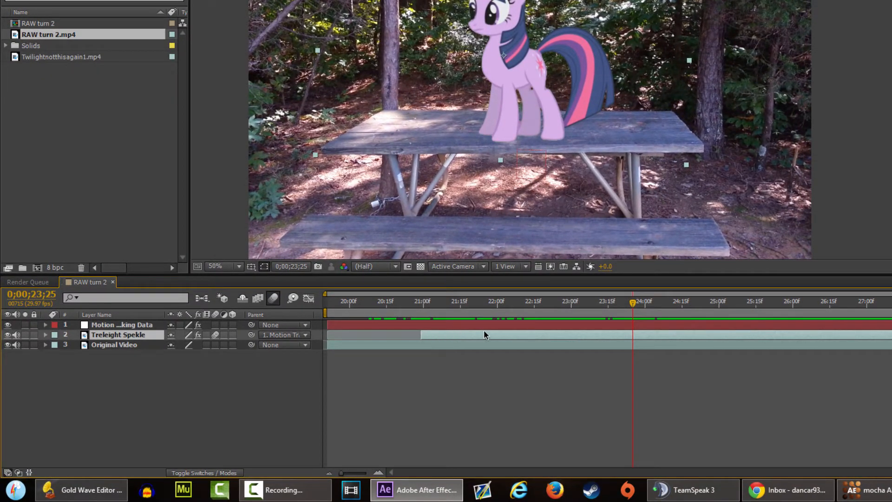
{"action": "left_click_drag", "start_coordinate": [636, 307], "coordinate": [450, 297]}
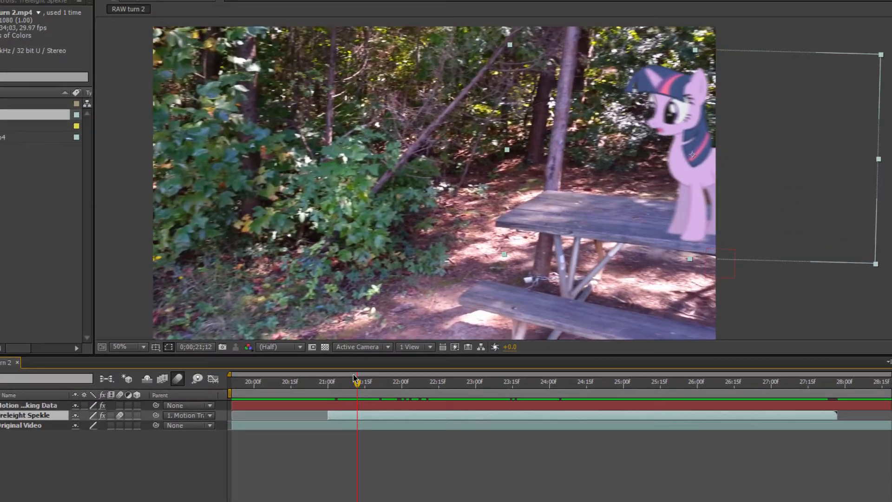
Try enlarging the pony layer at 0;00;21;27, undo it, and try shifting the layer at the frame's edge at 0;00;21;04
{"action": "left_click_drag", "start_coordinate": [354, 379], "coordinate": [394, 379]}
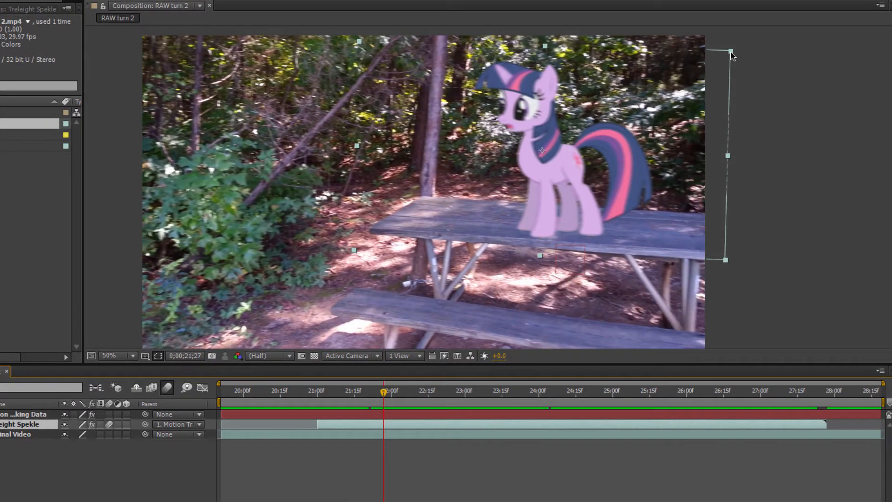
{"action": "left_click_drag", "start_coordinate": [731, 53], "coordinate": [784, 26]}
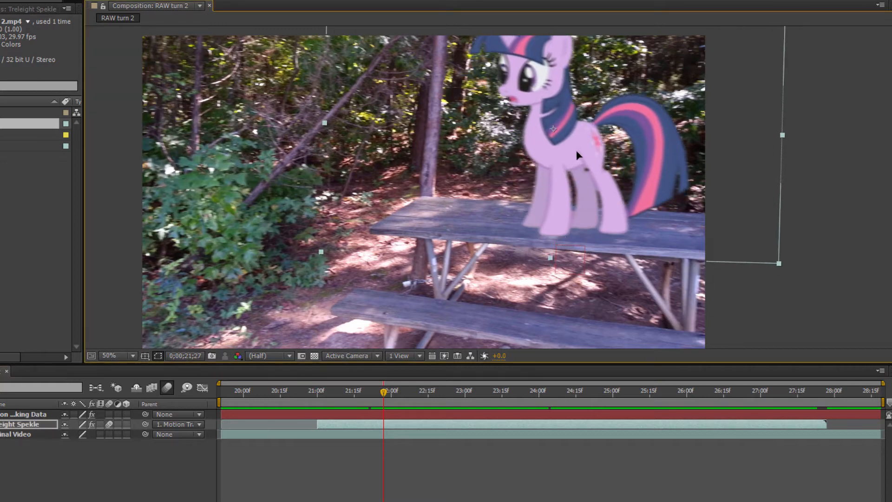
{"action": "left_click_drag", "start_coordinate": [381, 394], "coordinate": [328, 392]}
{"action": "key", "text": "ctrl+z"}
{"action": "key", "text": "ctrl+z"}
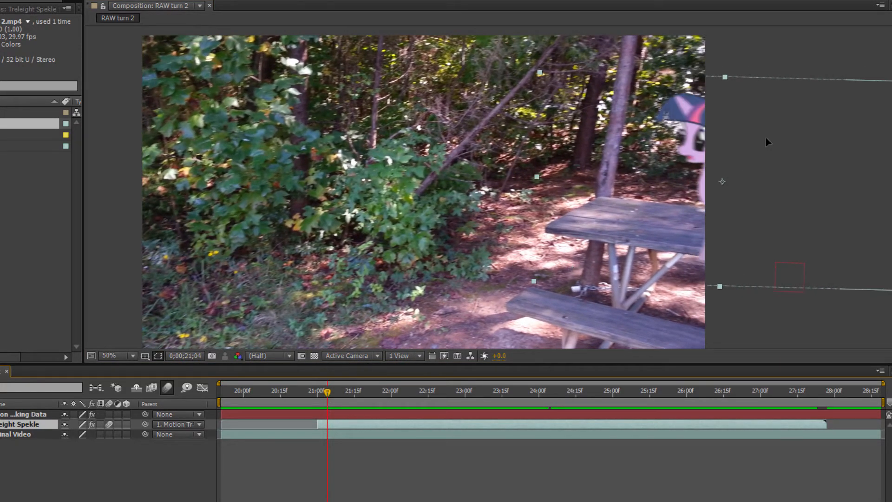
{"action": "left_click", "coordinate": [696, 121]}
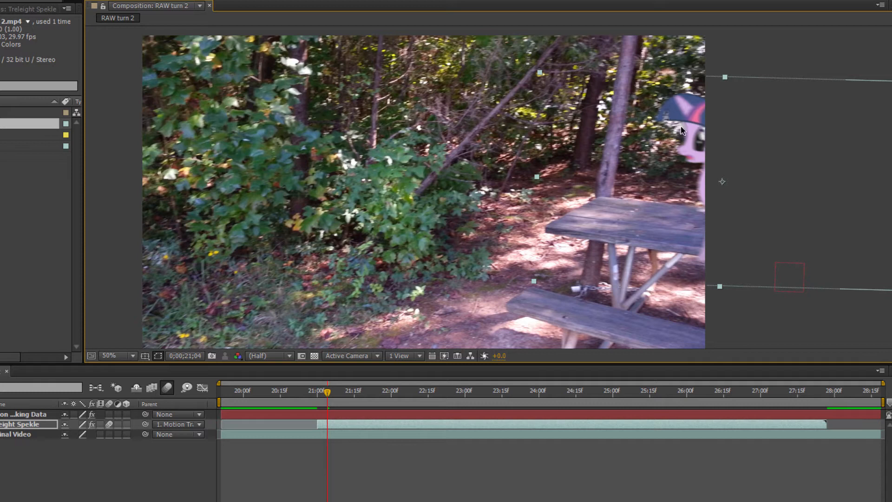
{"action": "left_click_drag", "start_coordinate": [690, 124], "coordinate": [764, 127]}
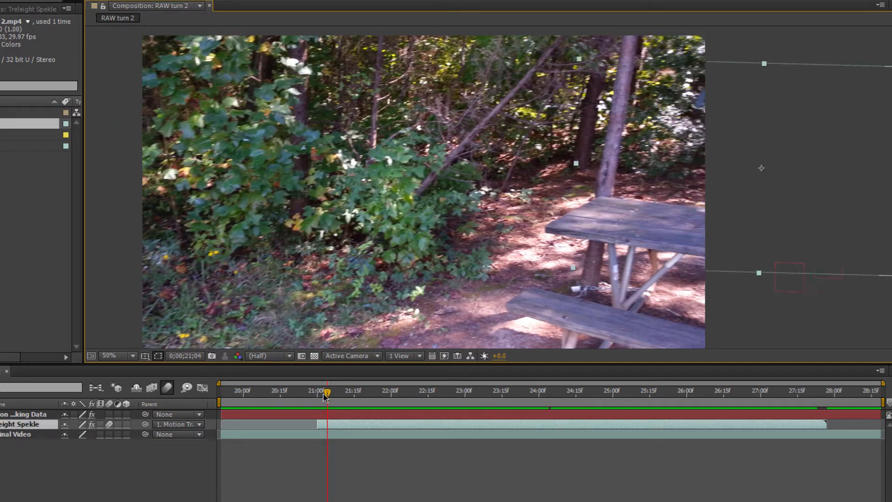
Find the frame where the pony leaves the shot and trim the end of the pony layer to 0;00;26;28
{"action": "left_click_drag", "start_coordinate": [326, 396], "coordinate": [756, 365]}
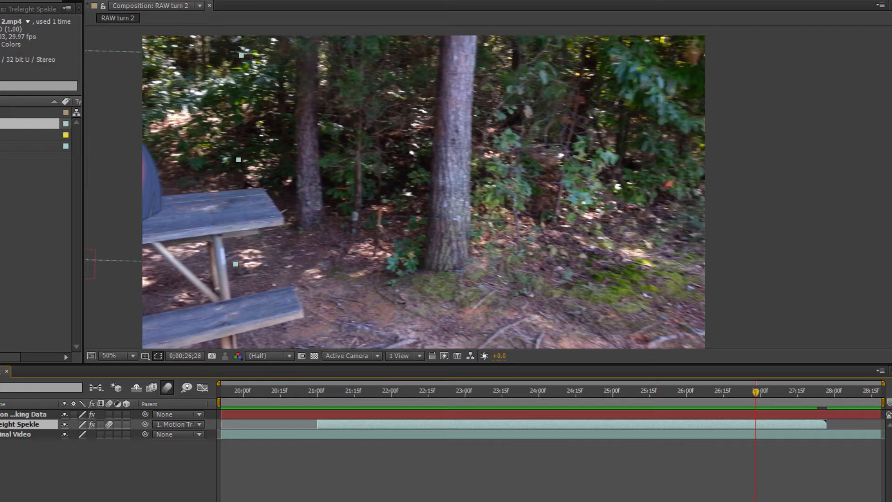
{"action": "key", "text": "equal"}
{"action": "key", "text": "equal"}
{"action": "key", "text": "equal"}
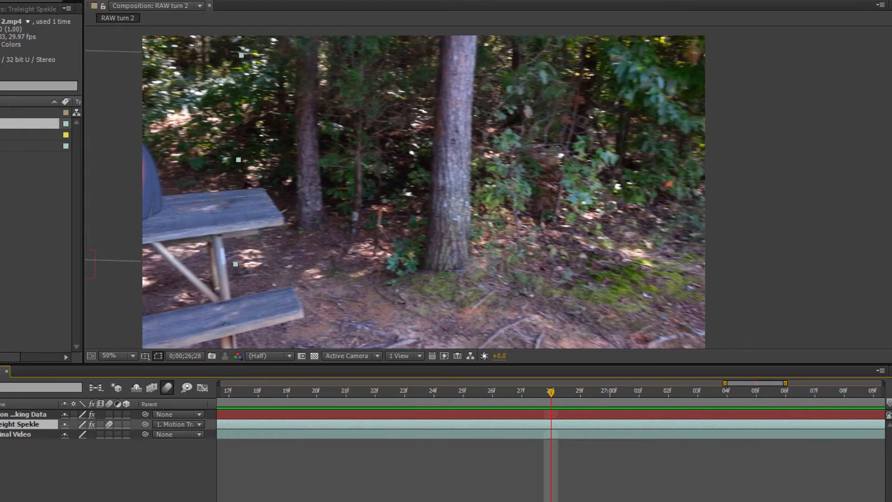
{"action": "key", "text": "minus"}
{"action": "key", "text": "minus"}
{"action": "key", "text": "minus"}
{"action": "key", "text": "minus"}
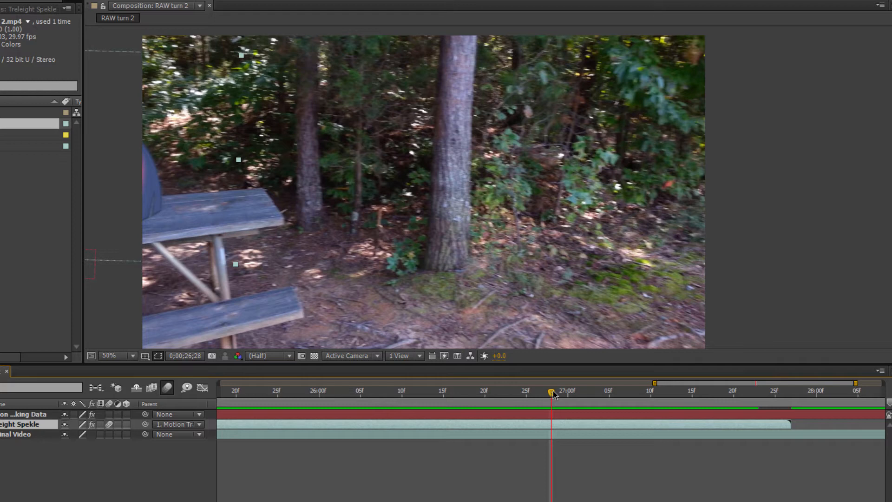
{"action": "left_click_drag", "start_coordinate": [553, 394], "coordinate": [560, 394]}
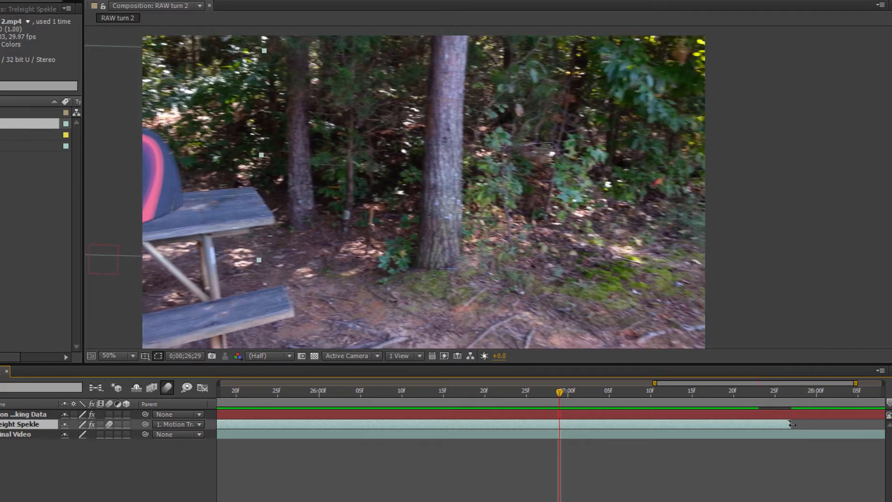
{"action": "left_click_drag", "start_coordinate": [791, 424], "coordinate": [563, 442]}
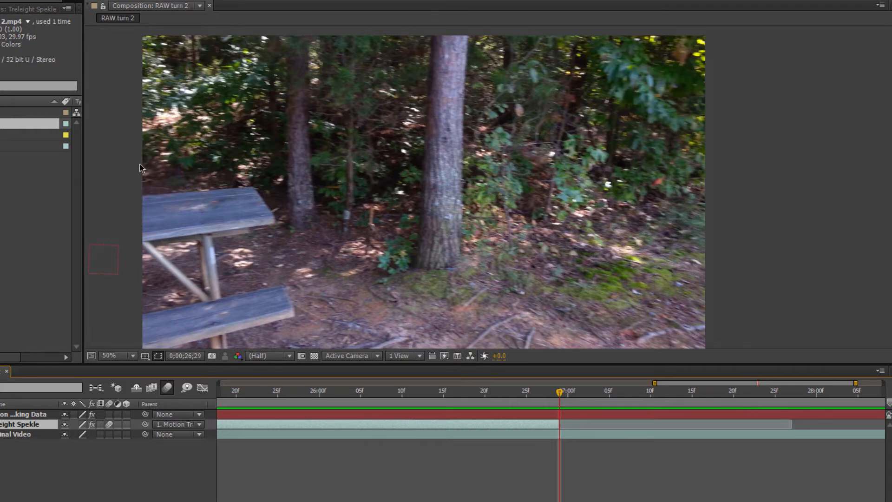
Go back to the pony's entrance and trim the start of the pony layer to 0;00;21;02
{"action": "key", "text": "minus"}
{"action": "key", "text": "minus"}
{"action": "key", "text": "minus"}
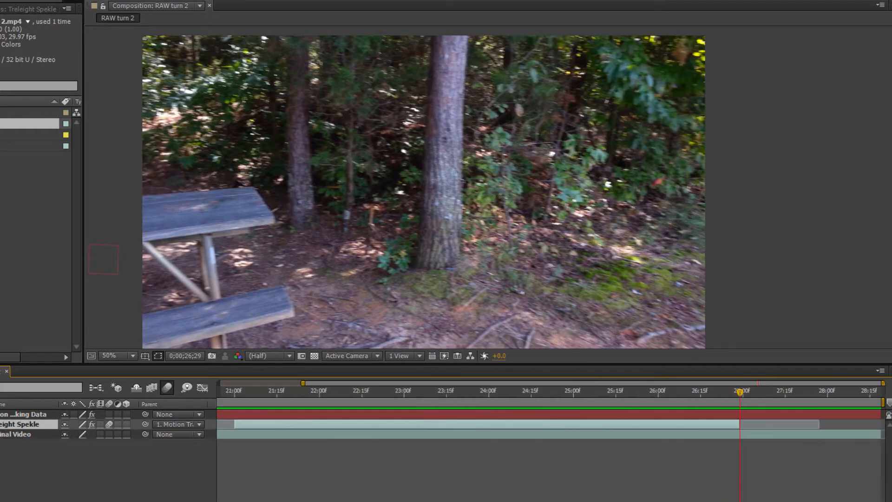
{"action": "left_click_drag", "start_coordinate": [760, 391], "coordinate": [320, 385]}
{"action": "scroll", "coordinate": [420, 281], "scroll_direction": "down", "scroll_amount": 2}
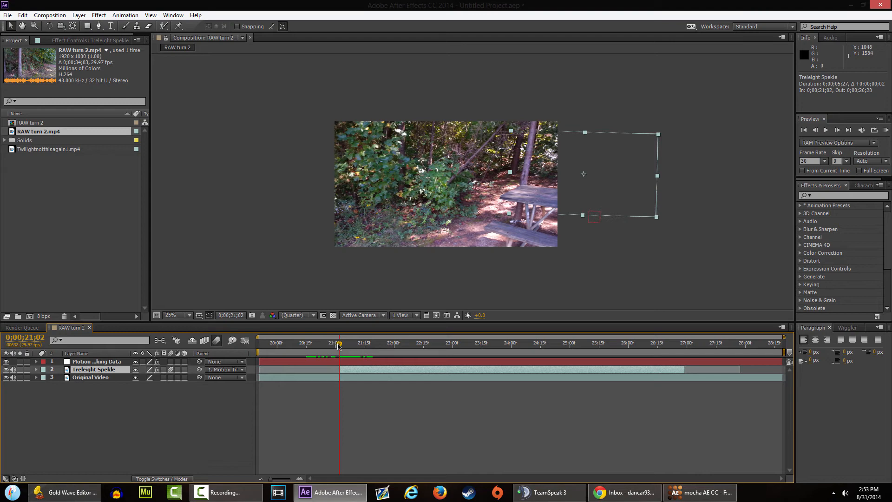
Scrub to 0;00;24;00, play the composition from the pony layer's start to check the tracking, and return to 0;00;24;00
{"action": "left_click_drag", "start_coordinate": [339, 344], "coordinate": [512, 352]}
{"action": "key", "text": "period"}
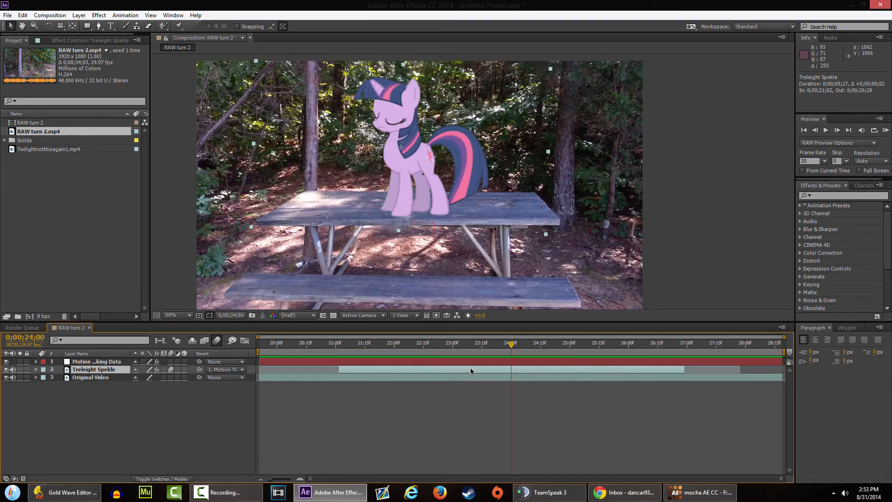
{"action": "left_click", "coordinate": [339, 345]}
{"action": "key", "text": "space"}
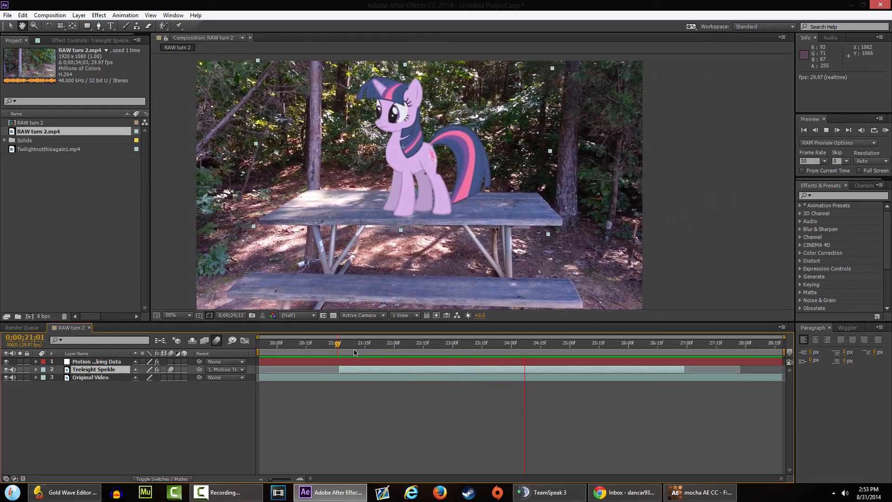
{"action": "left_click", "coordinate": [517, 345]}
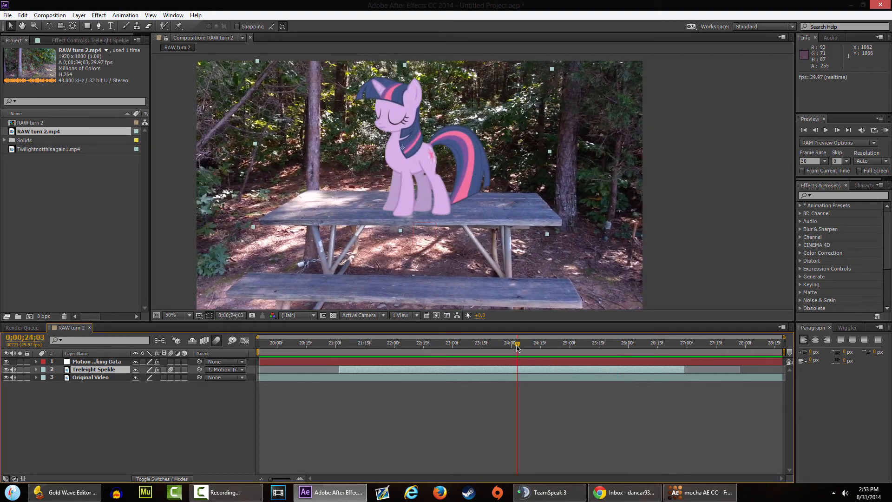
{"action": "left_click_drag", "start_coordinate": [518, 347], "coordinate": [513, 348]}
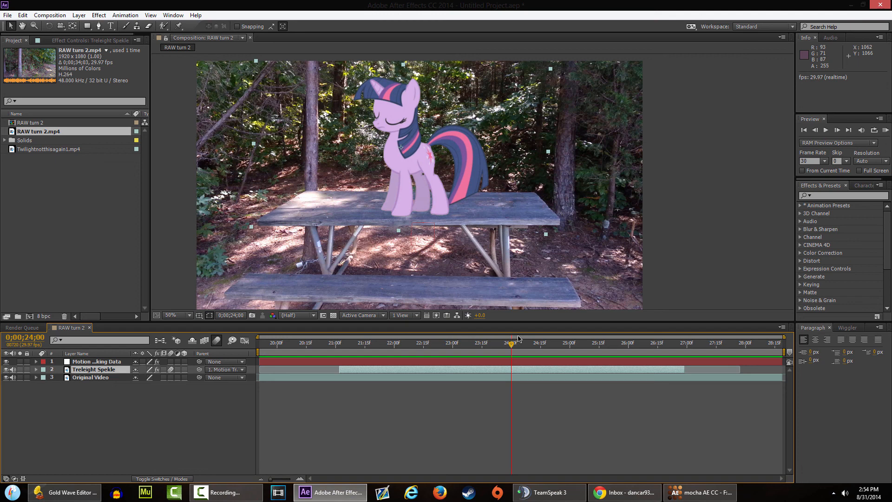
{"action": "left_click", "coordinate": [226, 492]}
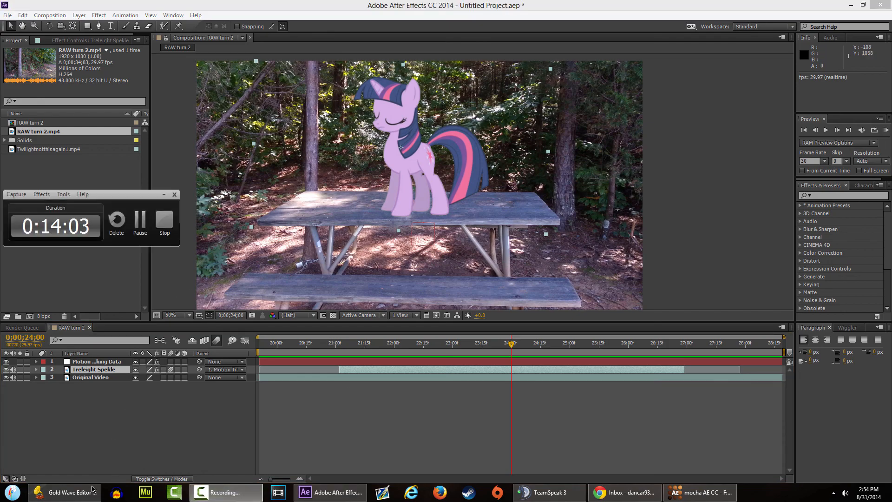